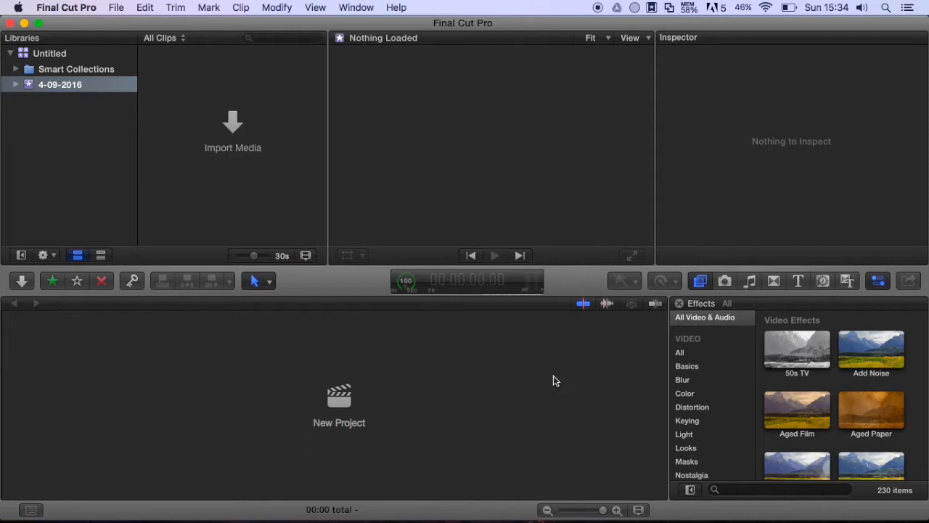
# Step: Switch to the Stickies note to review the list of tutorial topics, then return to Final Cut Pro
pyautogui.click(522, 509)
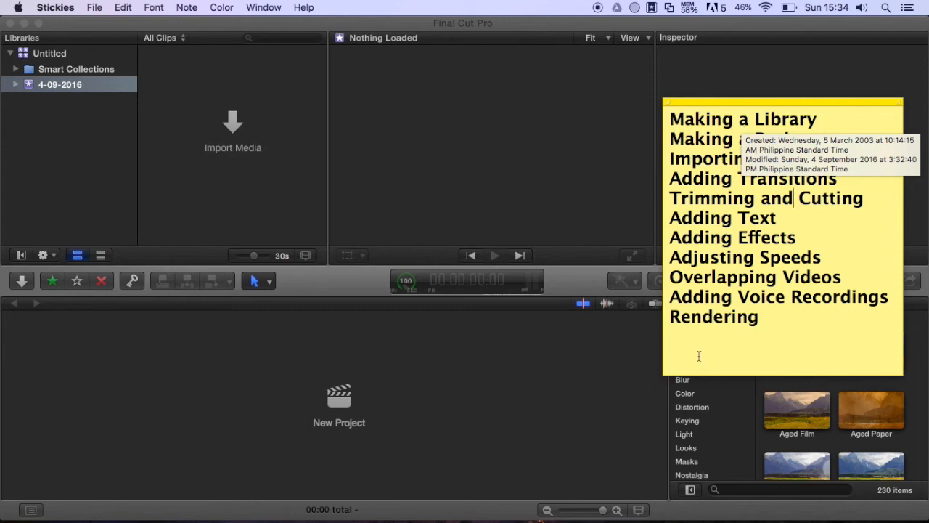
pyautogui.moveTo(778, 330); pyautogui.dragTo(668, 110)
pyautogui.click(752, 196)
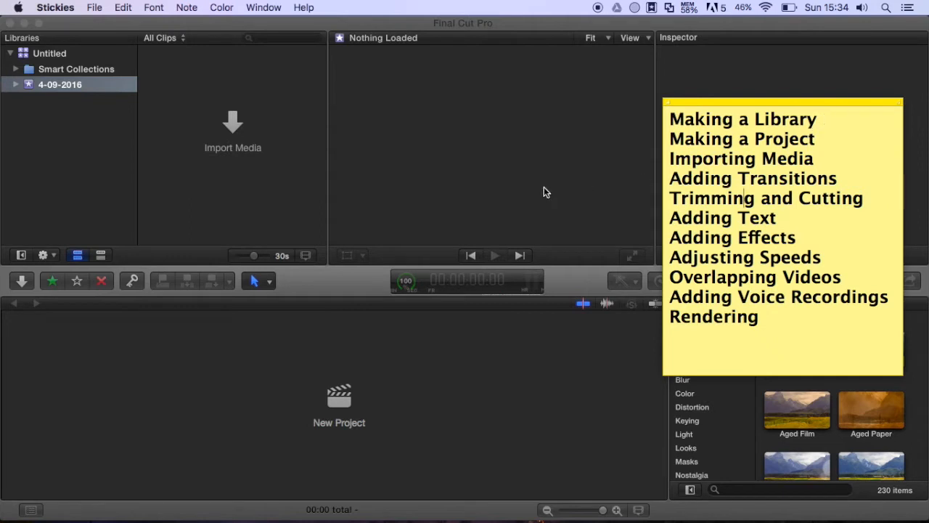
pyautogui.click(257, 222)
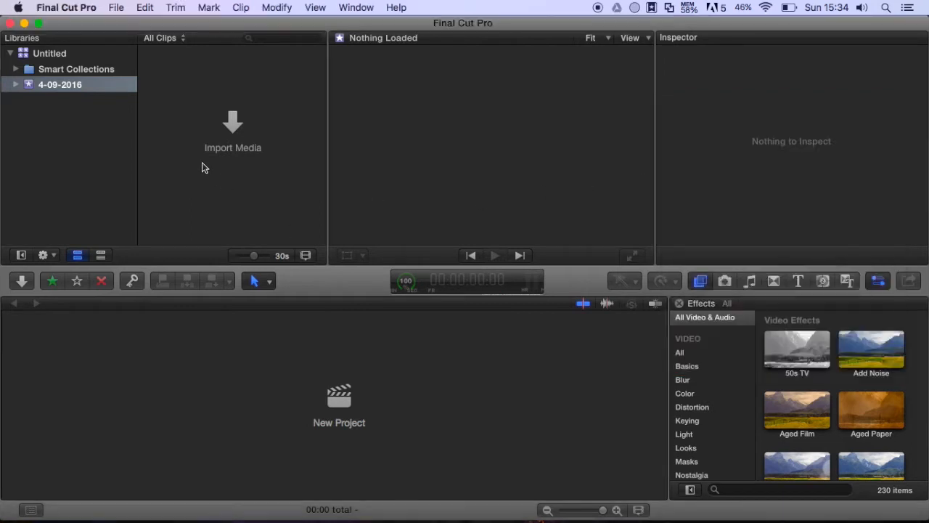
# Step: Create a new library named Sample and save it in the Movies folder
pyautogui.click(121, 7)
pyautogui.moveTo(122, 26)
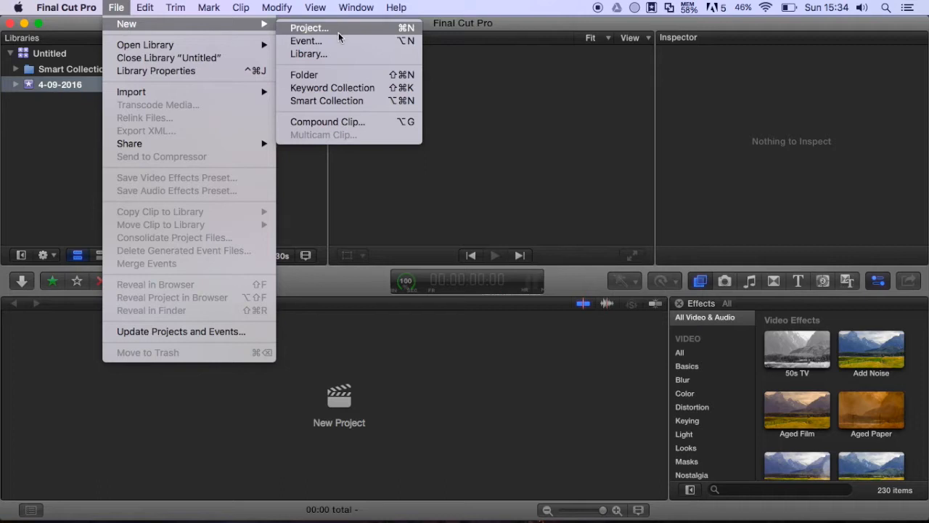
pyautogui.click(336, 52)
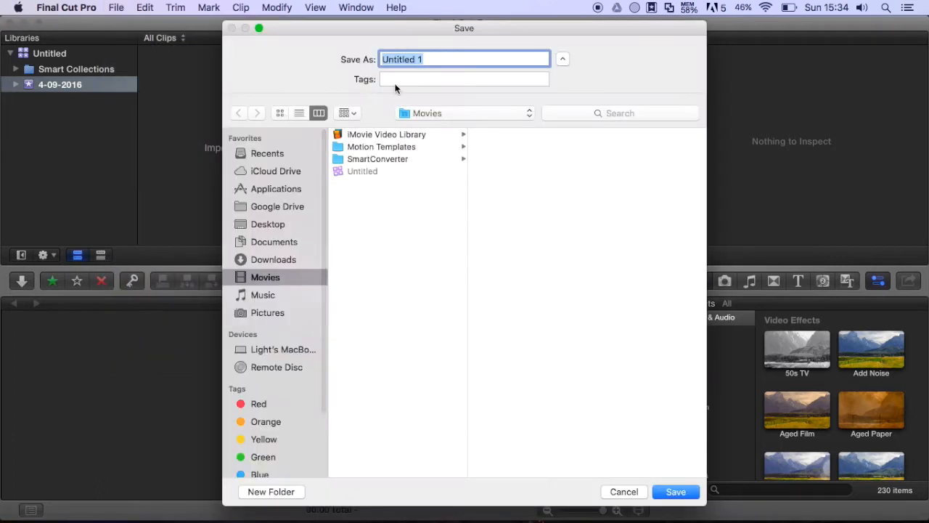
pyautogui.click(563, 58)
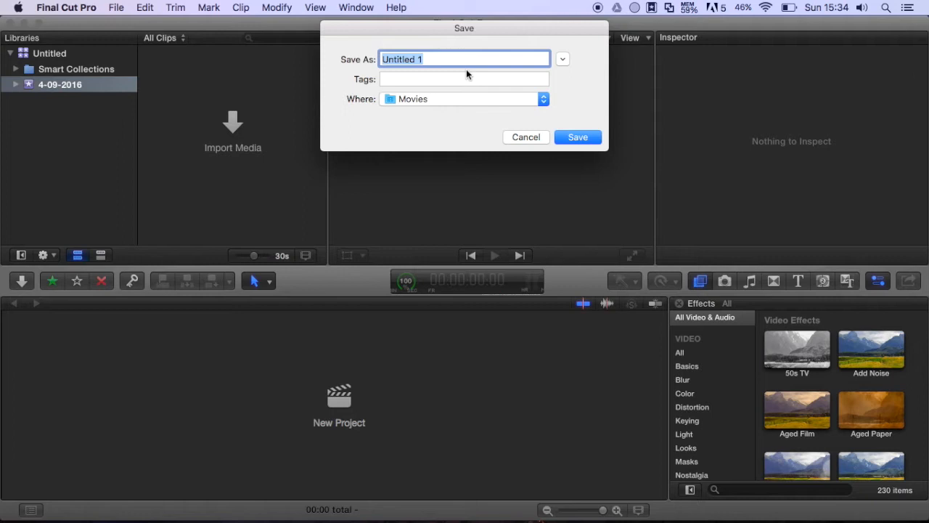
pyautogui.write('Sap')
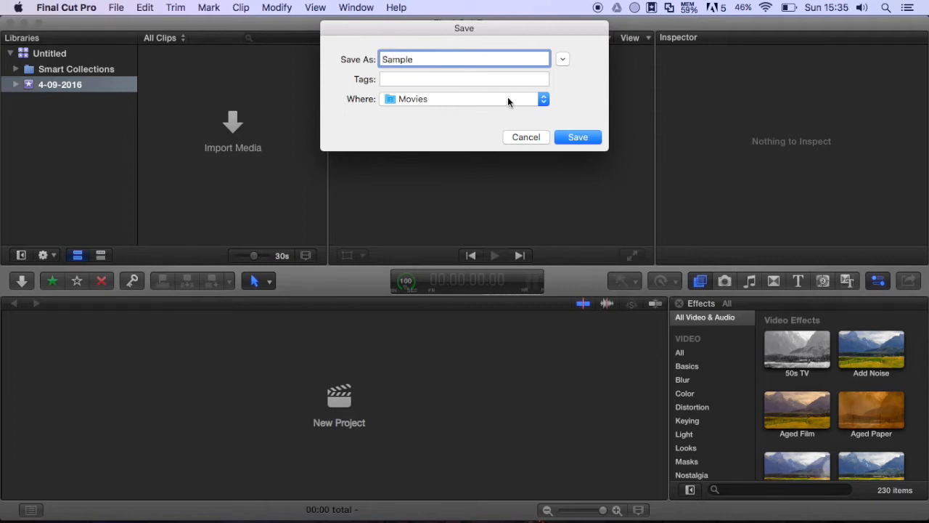
pyautogui.click(563, 61)
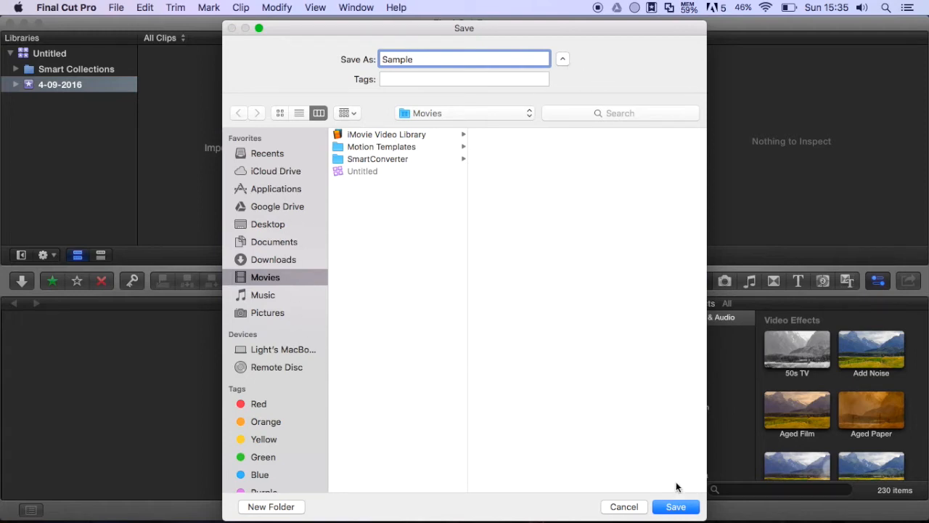
pyautogui.click(676, 507)
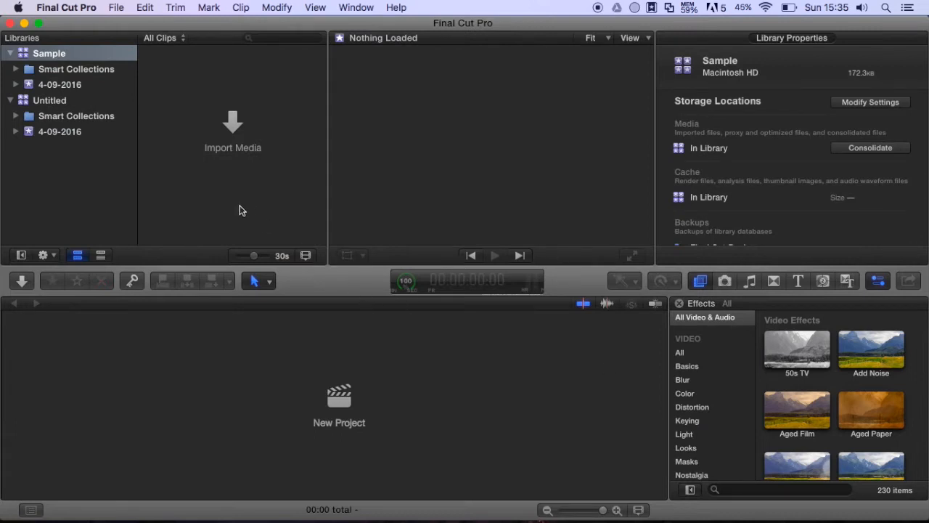
# Step: Start a new project in the Sample library and name it "iOS 10 beta 8 on the iPhone 5S, are we close?"
pyautogui.click(115, 7)
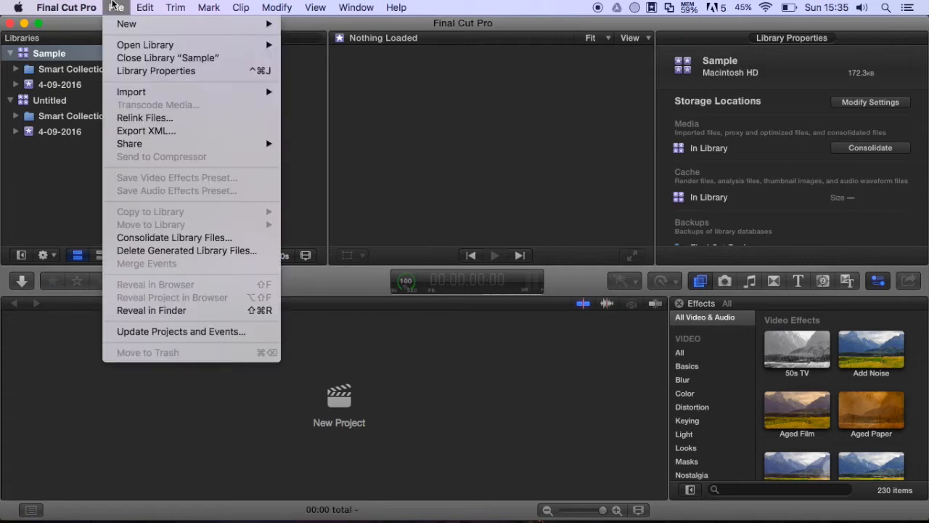
pyautogui.moveTo(178, 24)
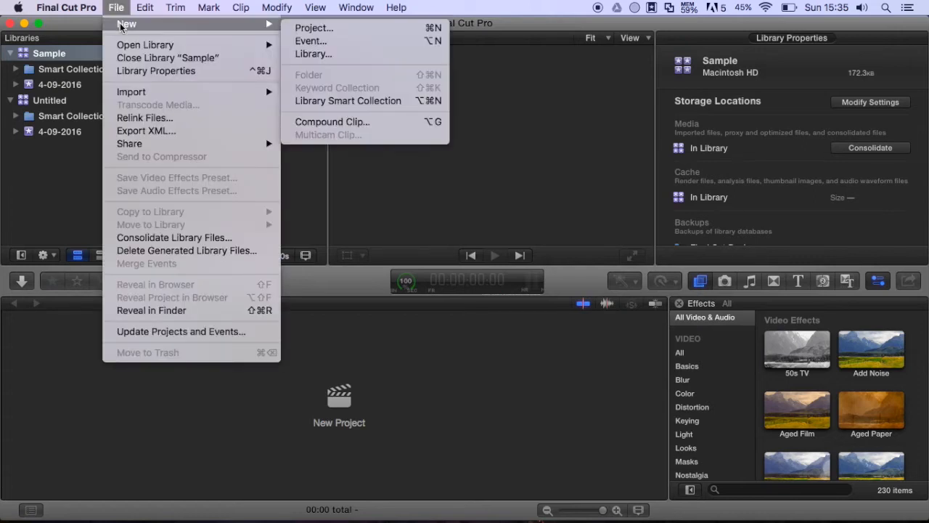
pyautogui.click(297, 28)
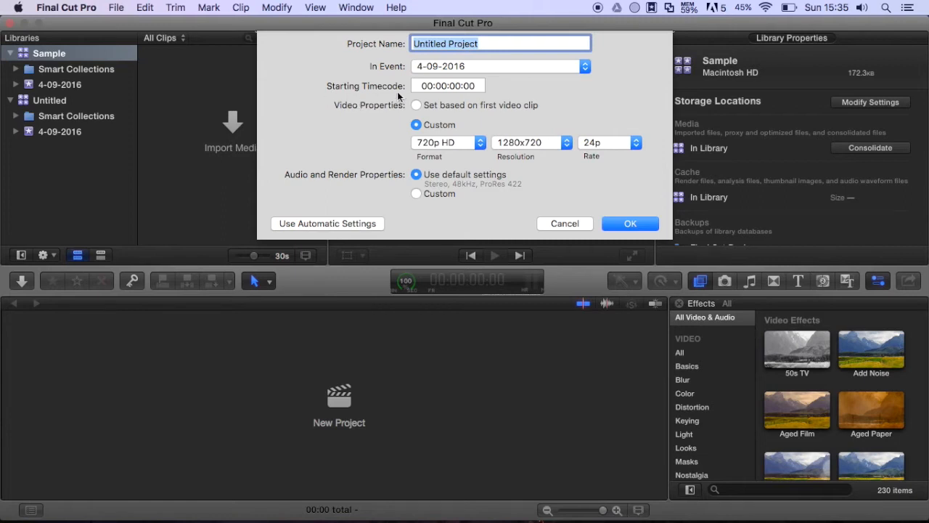
pyautogui.write('iOS 10 beta')
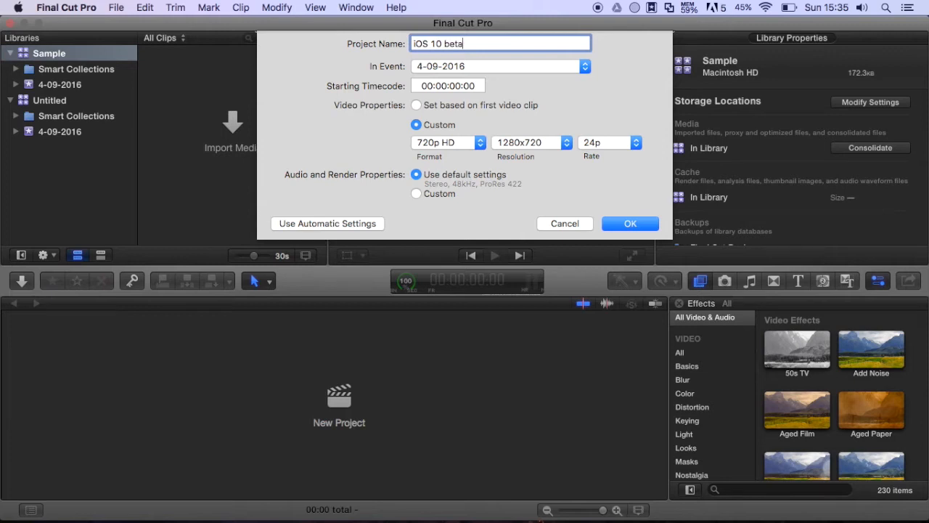
pyautogui.write(' 8 on the iPhone 5S, ar')
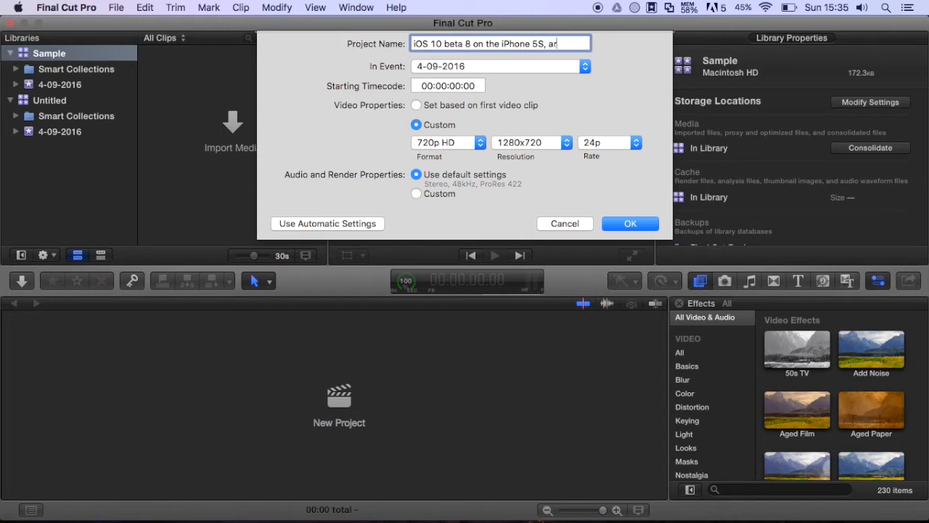
pyautogui.write('e awe close?')
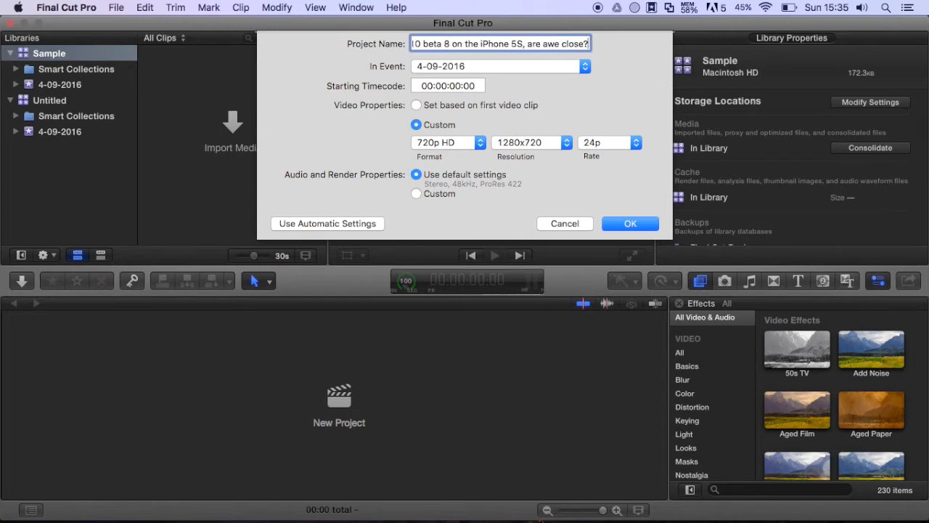
pyautogui.doubleClick(553, 46)
pyautogui.write('we')
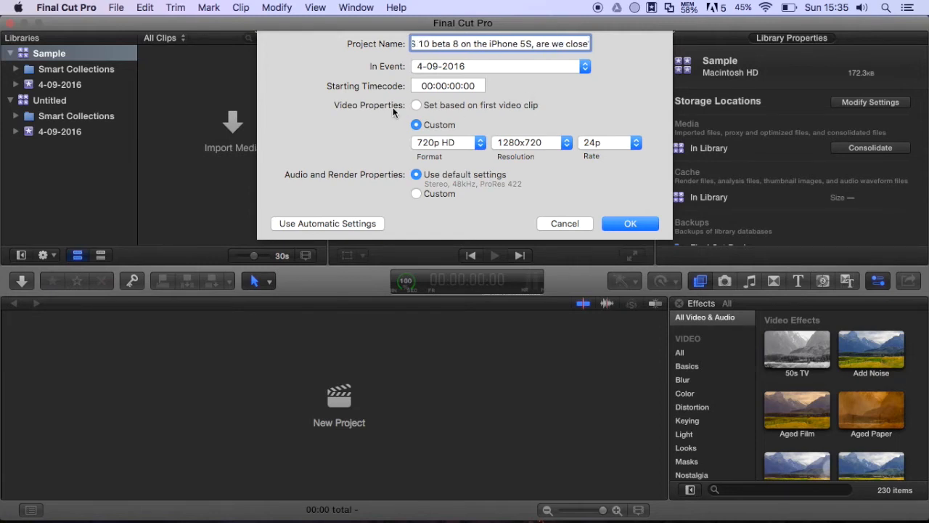
# Step: Check the video and audio options, keep 720p HD, 1280x720, 24p and the default audio and render settings, and create the project
pyautogui.click(433, 141)
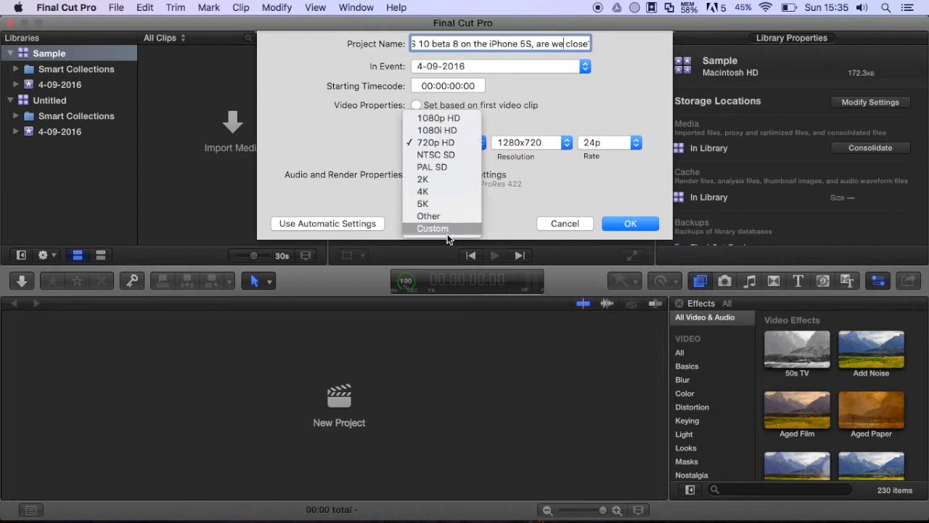
pyautogui.click(566, 122)
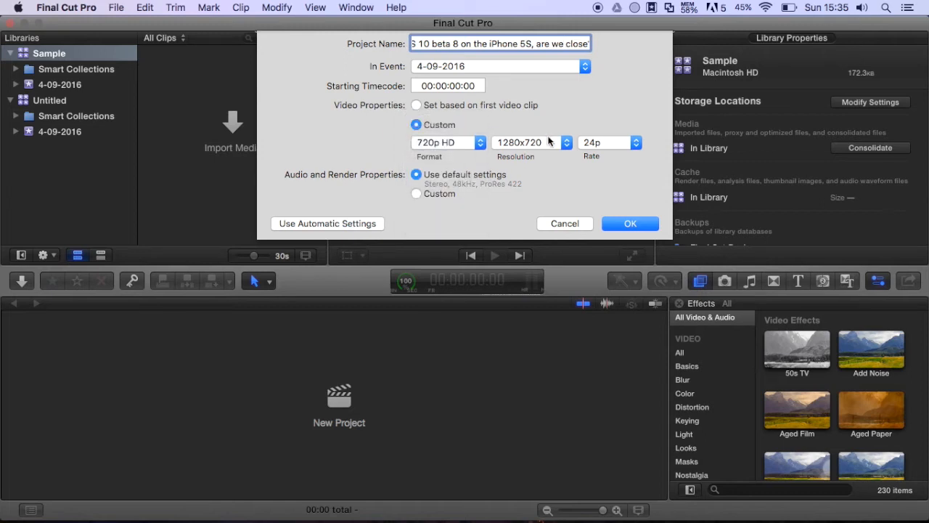
pyautogui.click(550, 141)
pyautogui.click(617, 99)
pyautogui.click(605, 142)
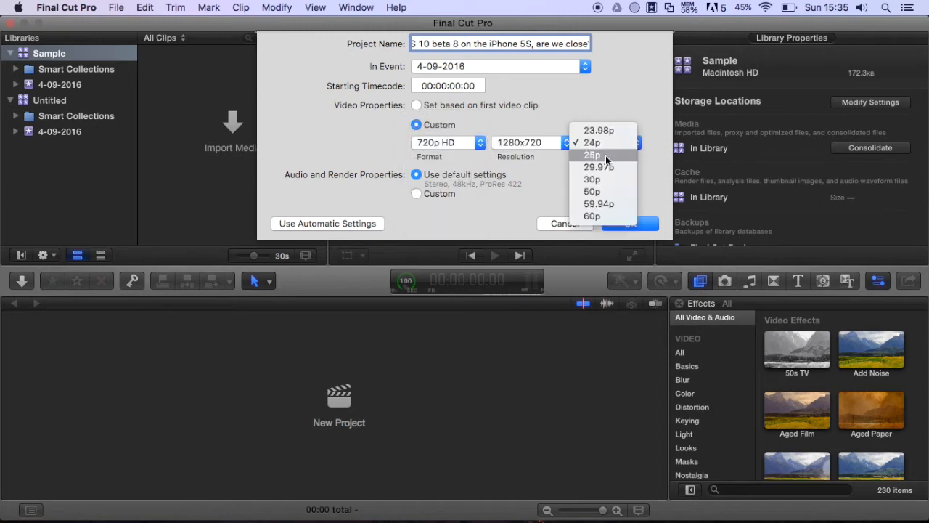
pyautogui.click(647, 90)
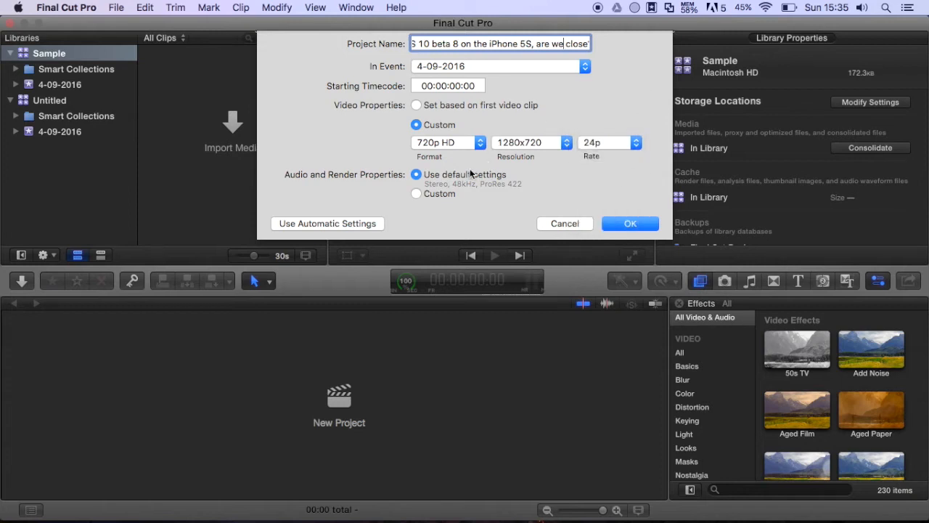
pyautogui.click(440, 195)
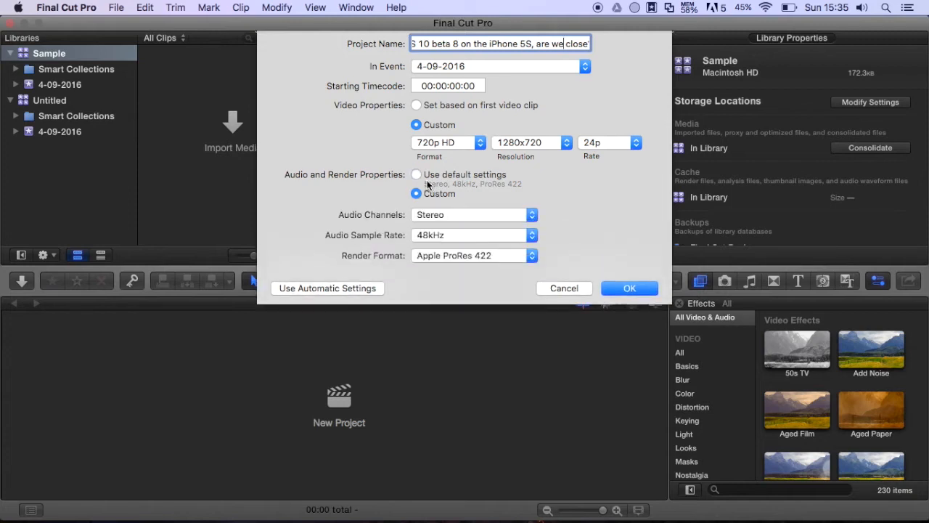
pyautogui.click(427, 182)
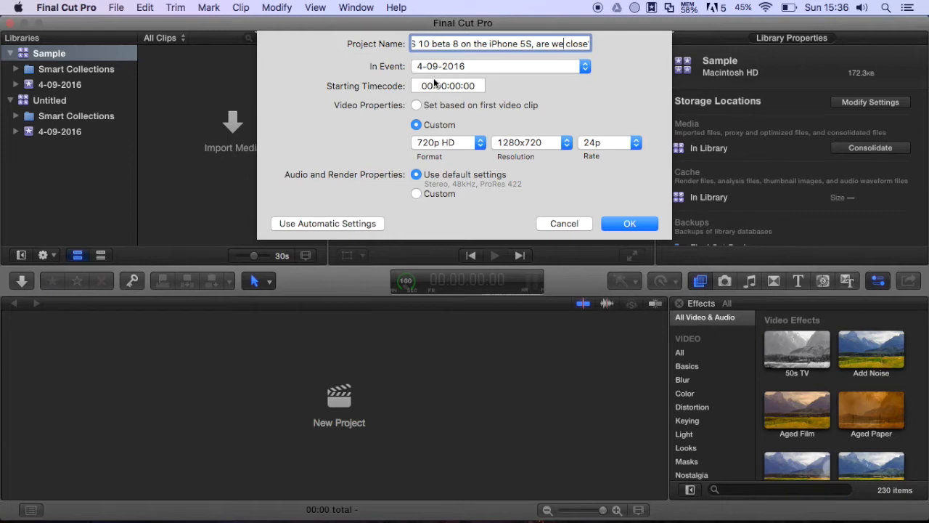
pyautogui.click(628, 225)
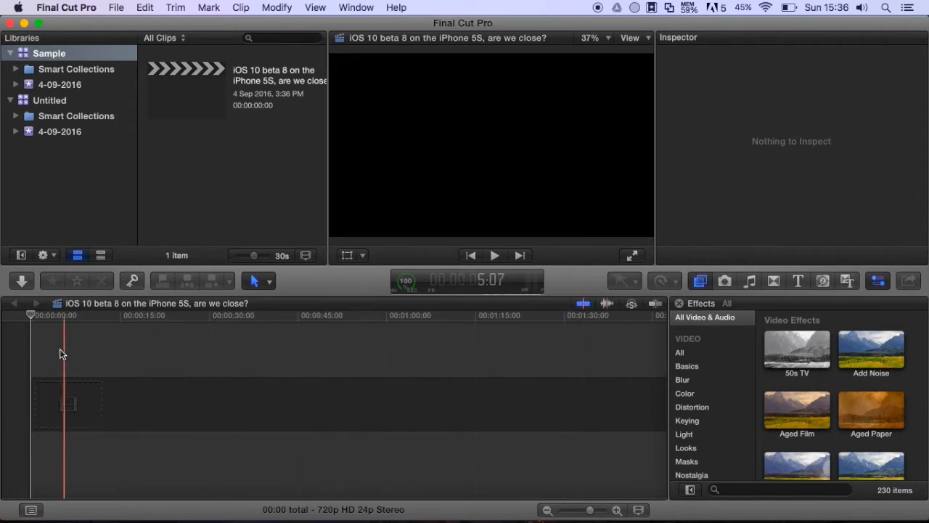
# Step: Switch to Finder and open the Assets folder on the Desktop
pyautogui.hotkey('ctrl', 'Up')
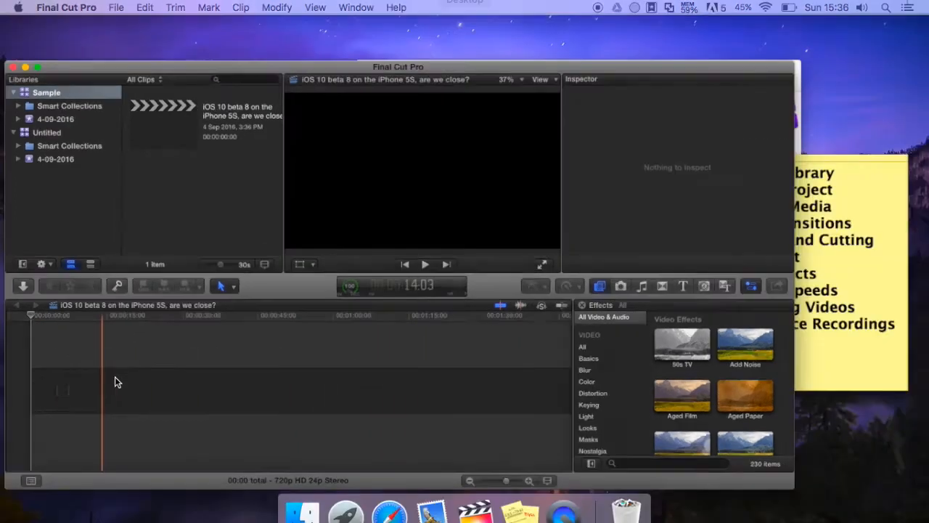
pyautogui.click(819, 306)
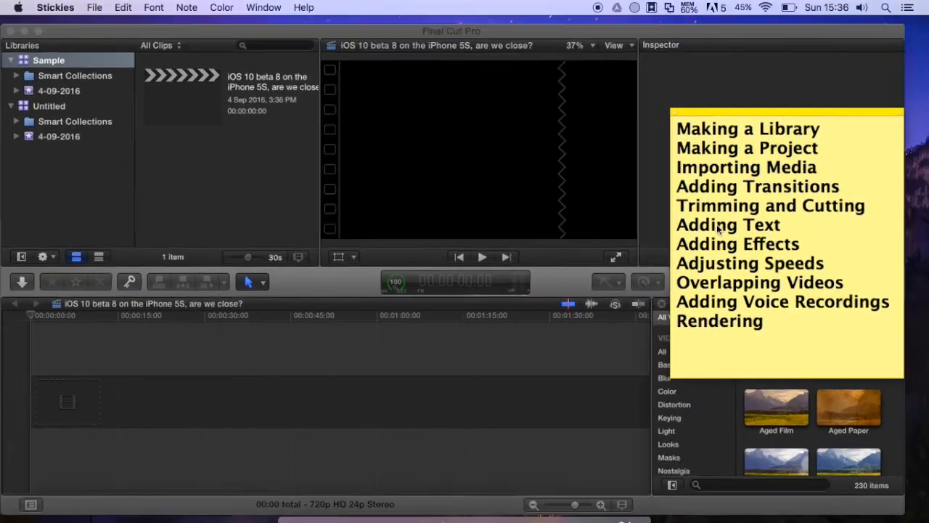
pyautogui.hotkey('ctrl', 'Up')
pyautogui.click(702, 173)
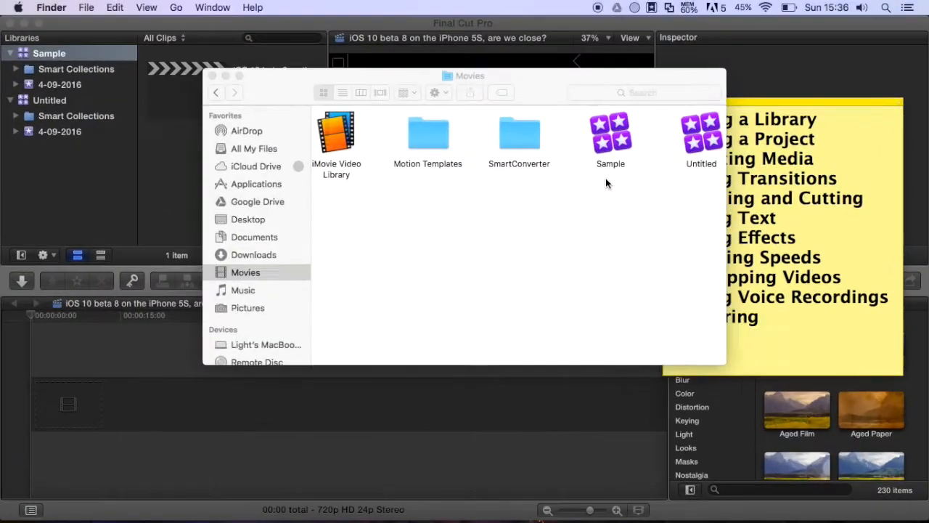
pyautogui.click(283, 219)
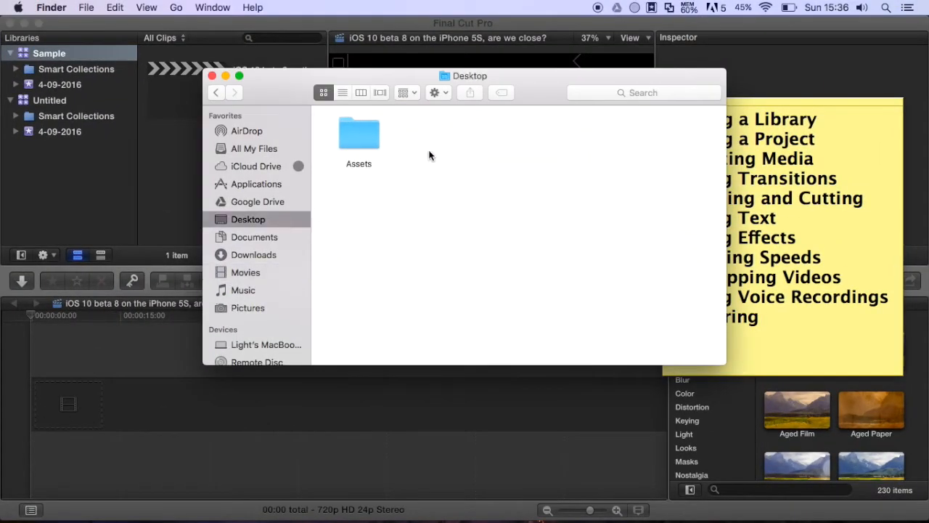
pyautogui.doubleClick(366, 136)
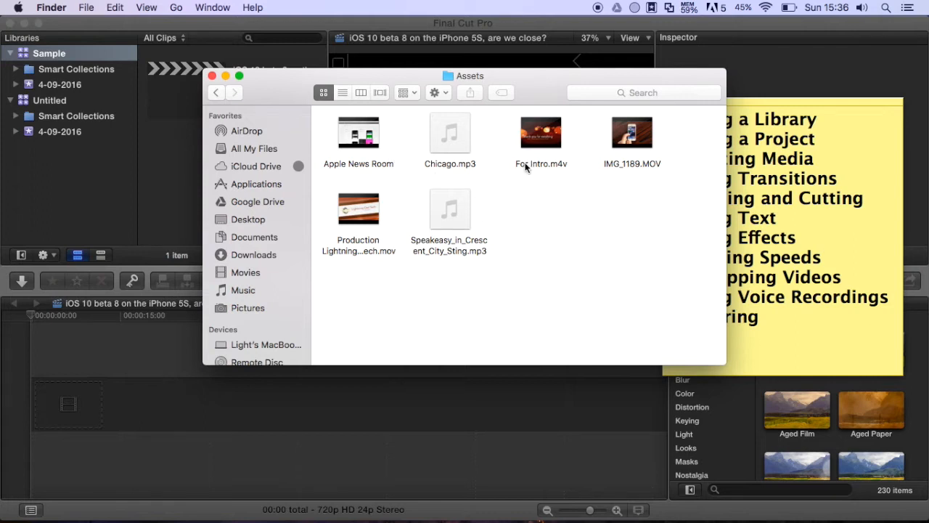
# Step: Add the Production Lightning clip, IMG_1189.MOV and For Intro.m4v from the Assets folder to the project timeline, in that order
pyautogui.moveTo(366, 209); pyautogui.dragTo(76, 403)
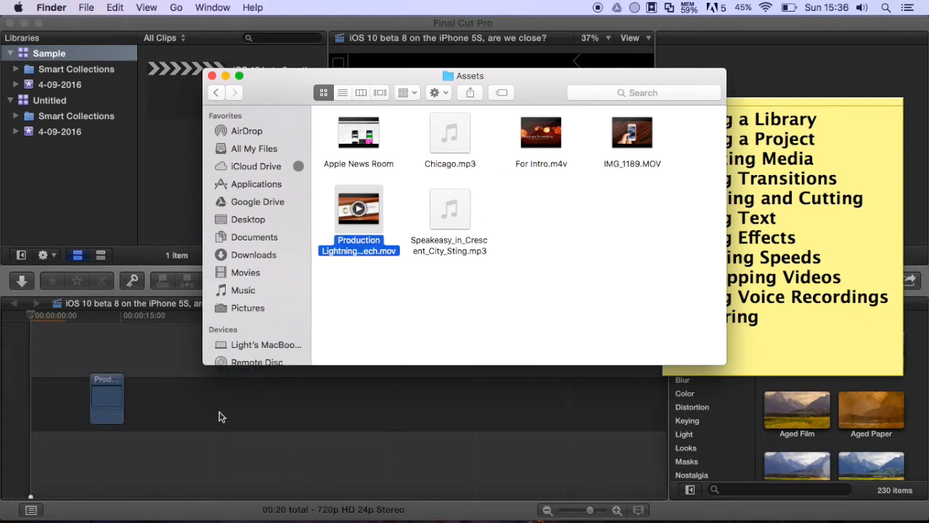
pyautogui.moveTo(628, 138); pyautogui.dragTo(436, 387)
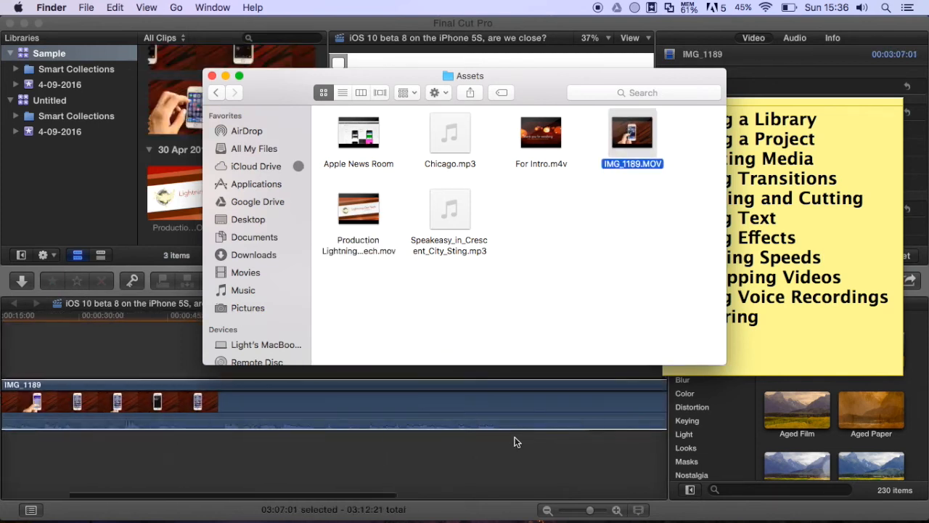
pyautogui.moveTo(541, 133); pyautogui.dragTo(559, 465)
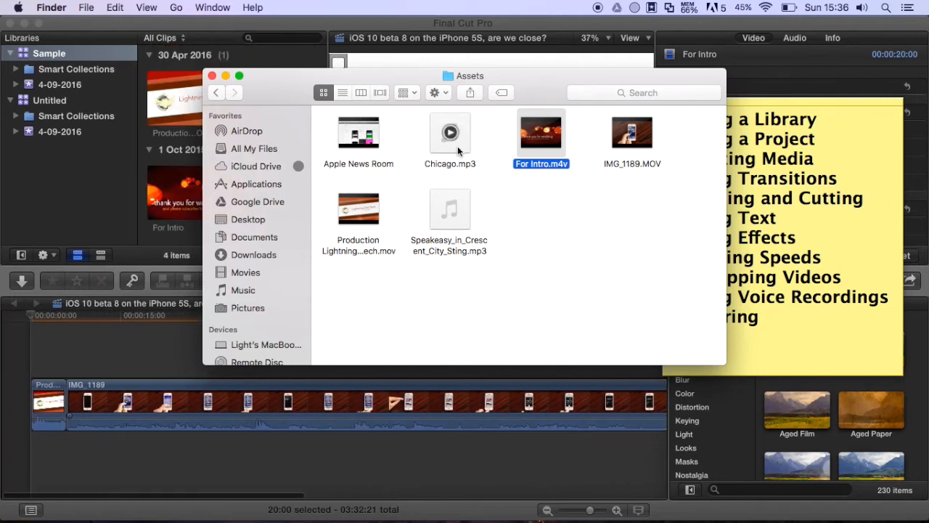
# Step: Add Chicago.mp3 and Speakeasy_in_Crescent_City_Sting.mp3 beneath the video, with Speakeasy at the timeline's start and Chicago beginning where it ends
pyautogui.moveTo(453, 142); pyautogui.dragTo(169, 457)
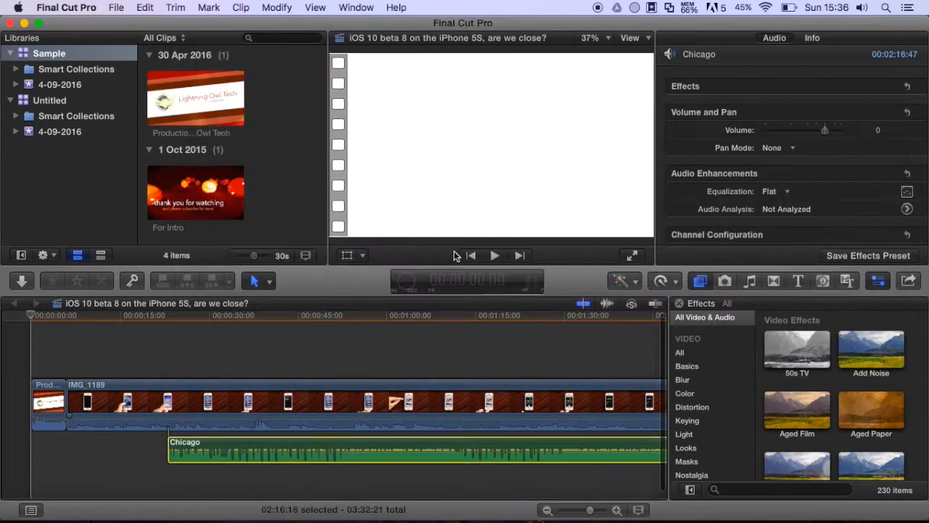
pyautogui.hotkey('ctrl', 'Up')
pyautogui.click(758, 171)
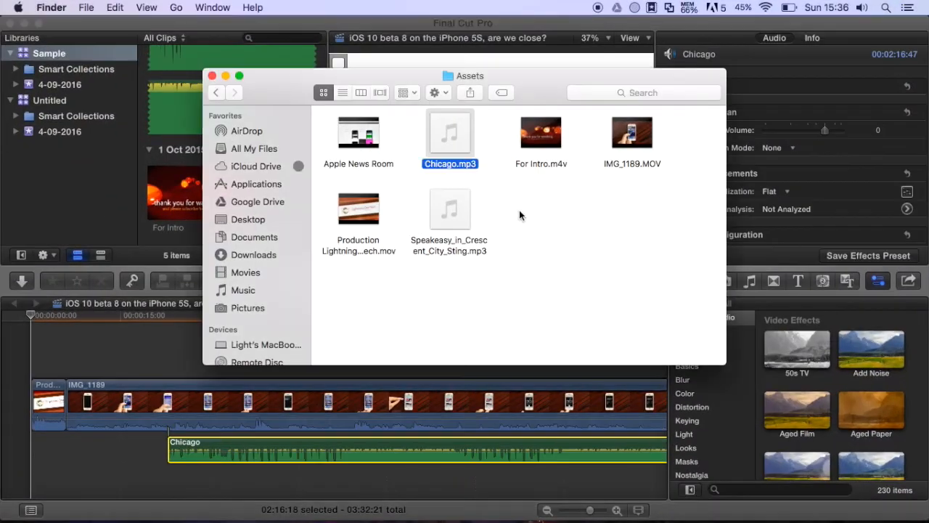
pyautogui.moveTo(457, 212); pyautogui.dragTo(50, 446)
pyautogui.moveTo(223, 443); pyautogui.dragTo(145, 482)
# Step: Bring the Stickies topic list back up to check which topic follows importing media
pyautogui.hotkey('ctrl', 'Up')
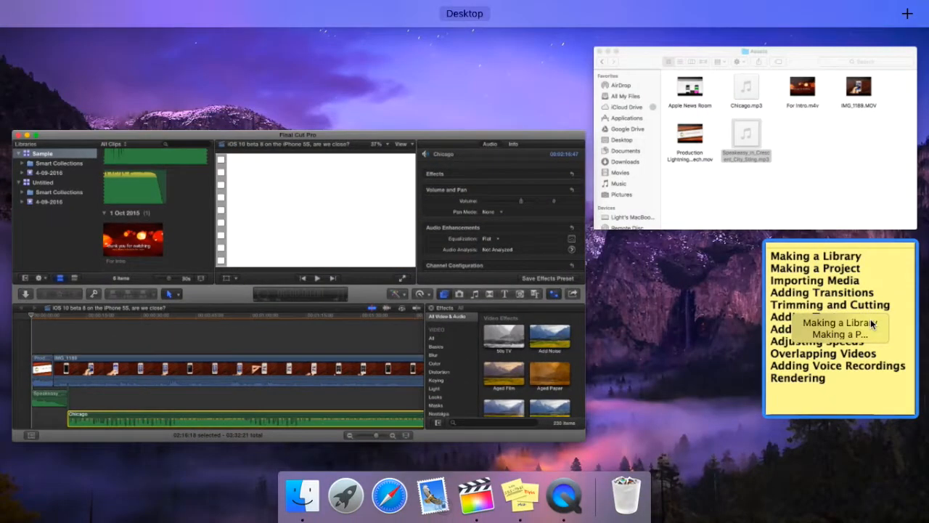
pyautogui.click(826, 326)
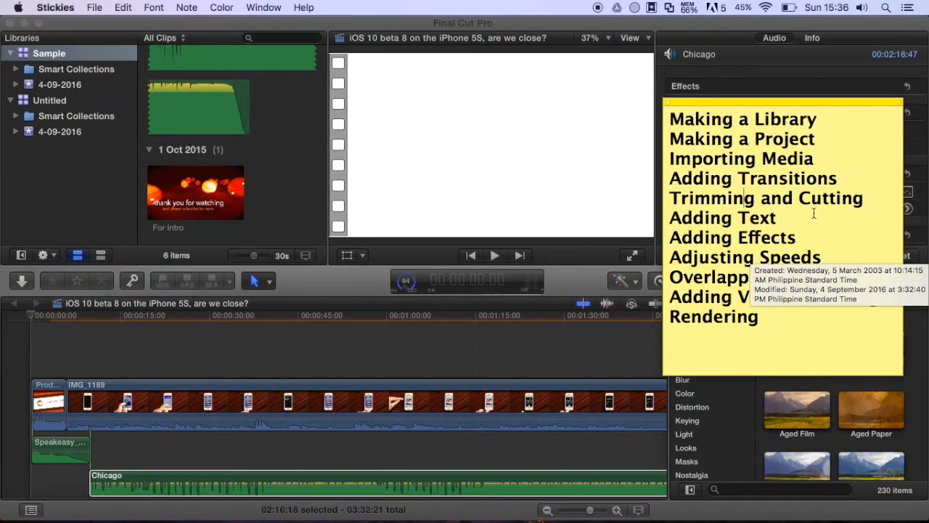
# Step: Return from Stickies to Final Cut Pro and browse the full collection of available transitions
pyautogui.click(826, 162)
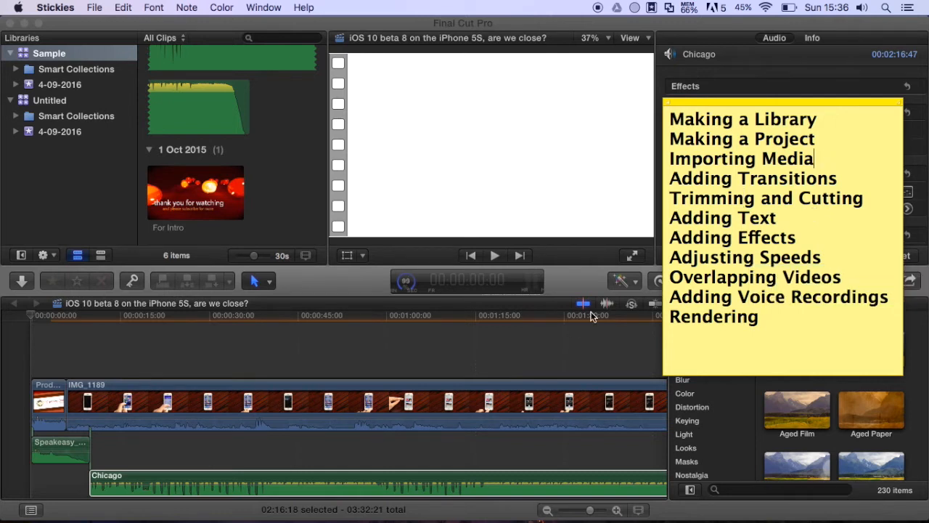
pyautogui.click(561, 342)
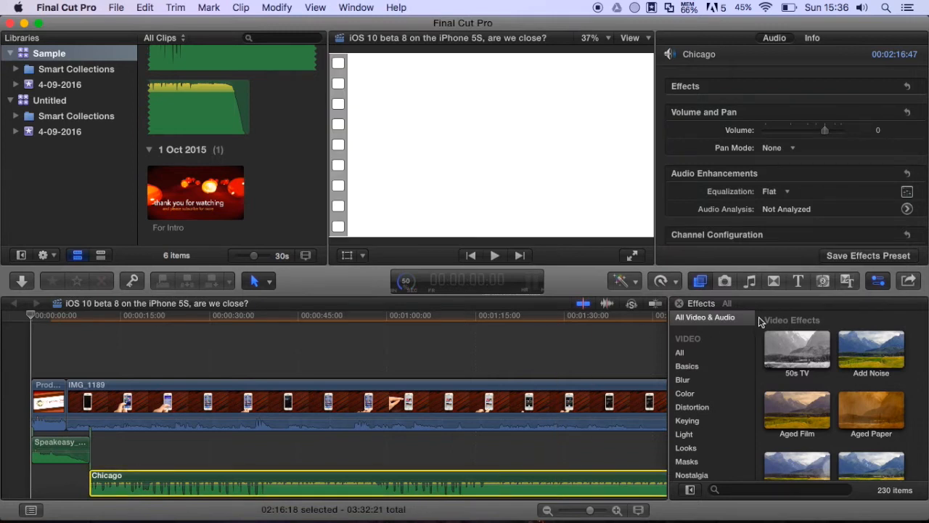
pyautogui.click(774, 283)
pyautogui.scroll(-1, 777, 348)
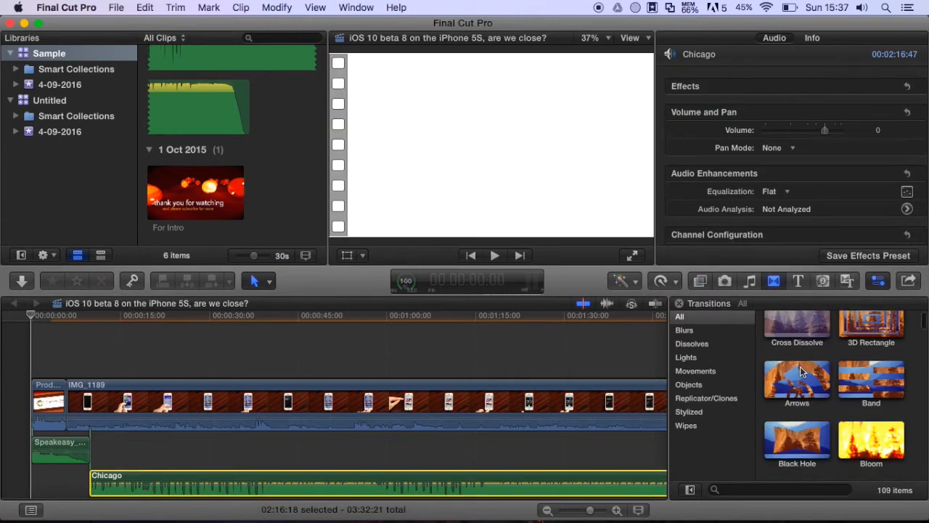
pyautogui.scroll(-15, 816, 378)
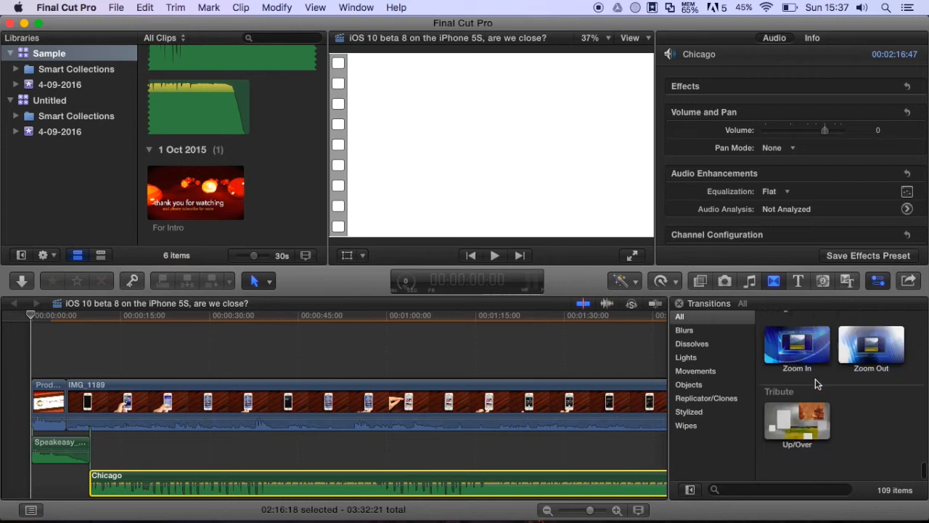
pyautogui.scroll(15, 815, 384)
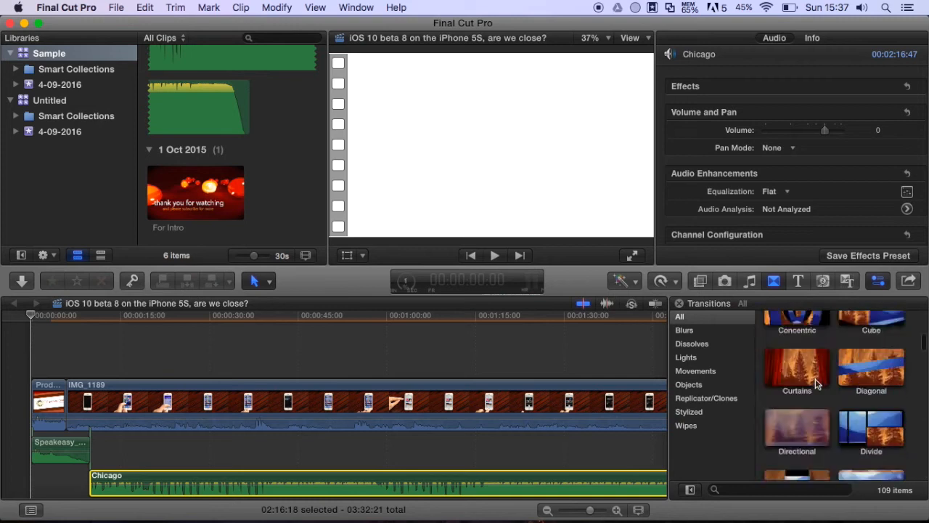
pyautogui.scroll(-8, 815, 383)
pyautogui.scroll(-8, 815, 378)
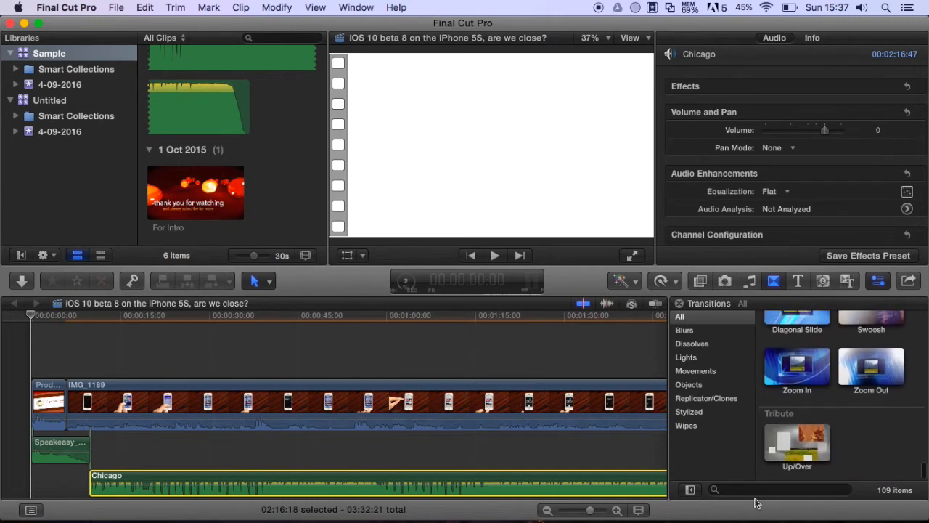
# Step: Find the Simple transition and apply it between the Production Lightning clip and IMG_1189, overlapping the media to create it
pyautogui.click(755, 489)
pyautogui.write('Simple')
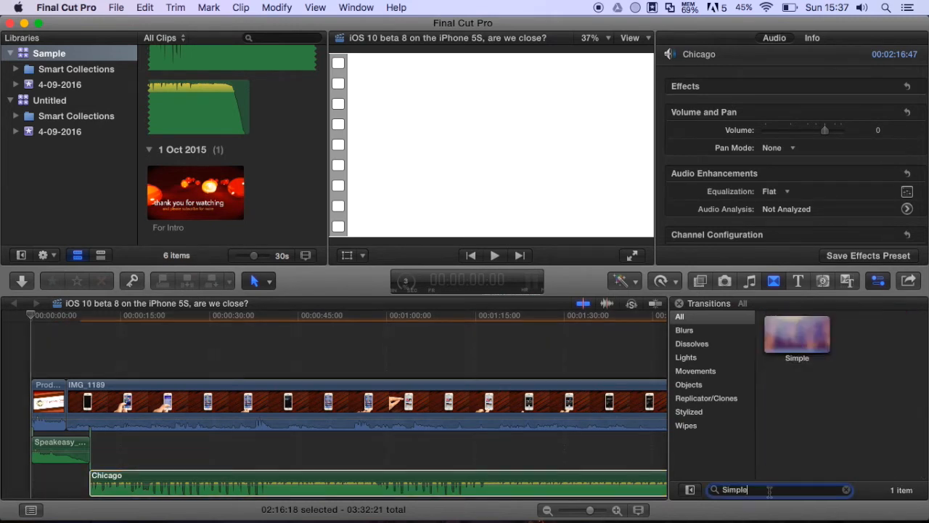
pyautogui.moveTo(788, 341); pyautogui.dragTo(68, 403)
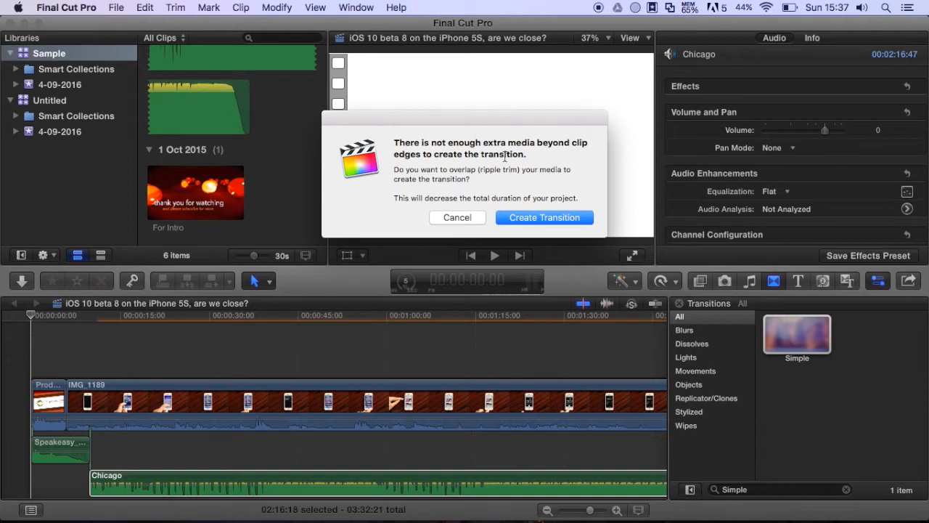
pyautogui.click(566, 217)
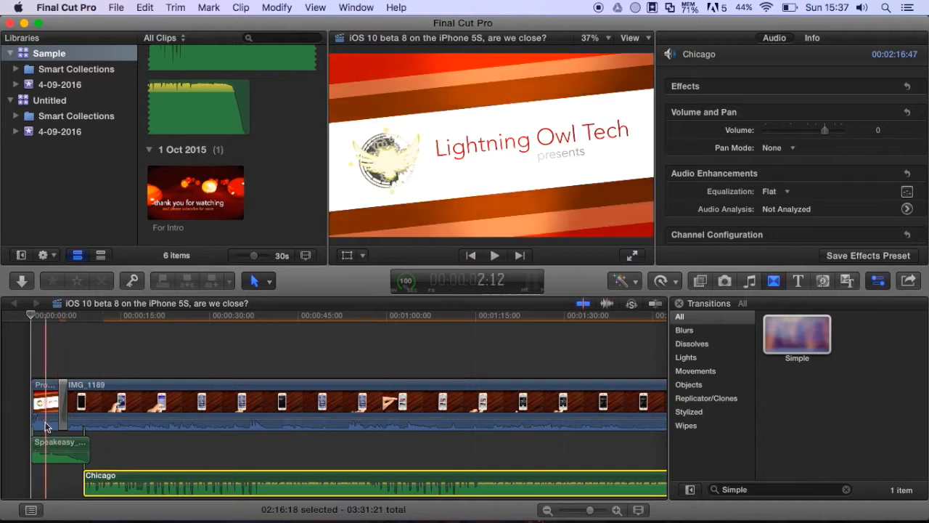
# Step: Lower the audio of the Production Lightning, IMG_1189 and For Intro clips to -∞ dB in the timeline
pyautogui.hscroll(10, 276, 406)
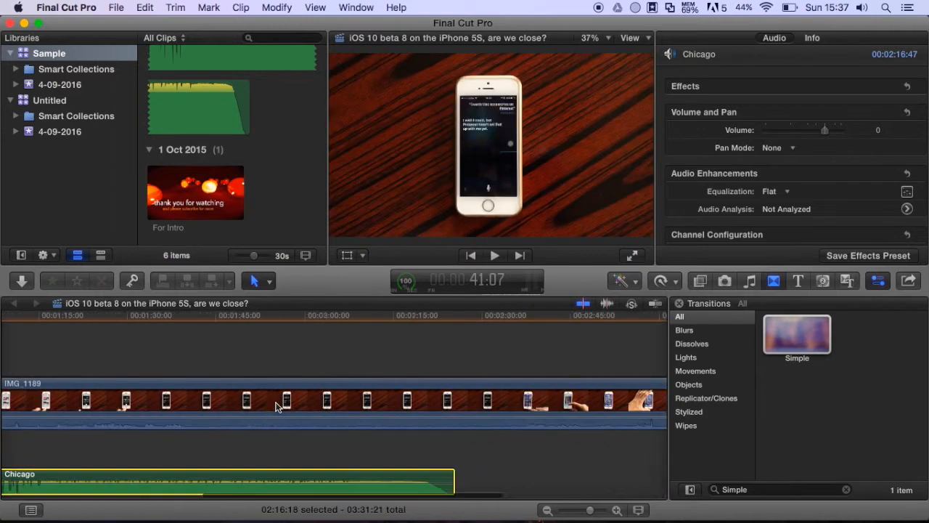
pyautogui.hscroll(-10, 276, 407)
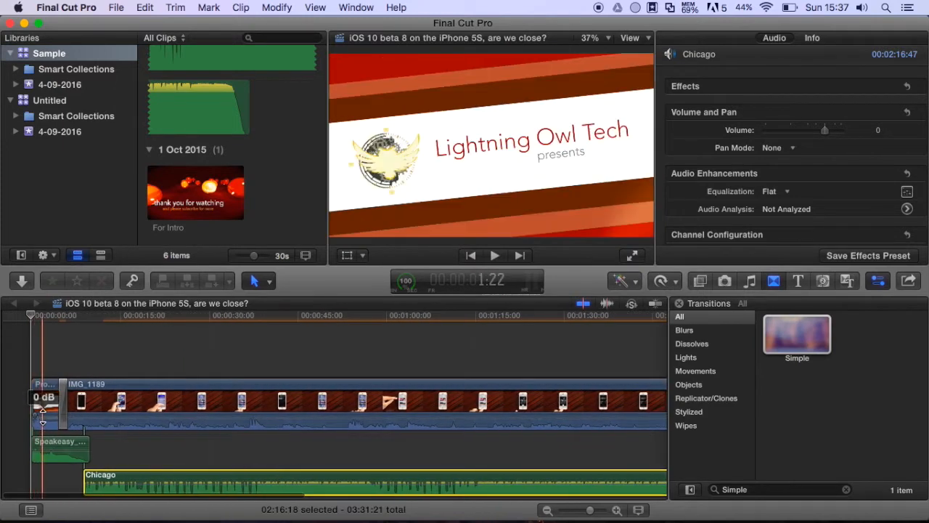
pyautogui.moveTo(43, 419); pyautogui.dragTo(58, 478)
pyautogui.moveTo(118, 417); pyautogui.dragTo(119, 430)
pyautogui.hscroll(10, 283, 431)
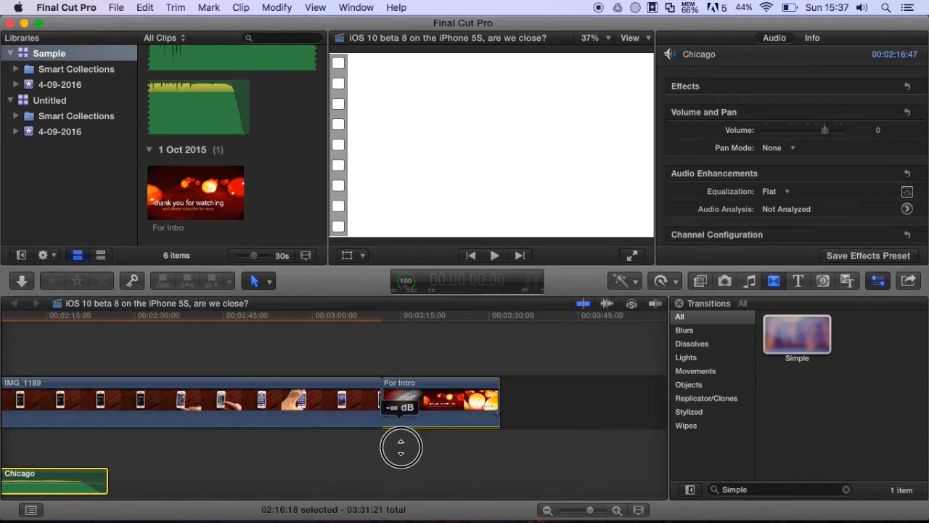
pyautogui.hscroll(-10, 185, 423)
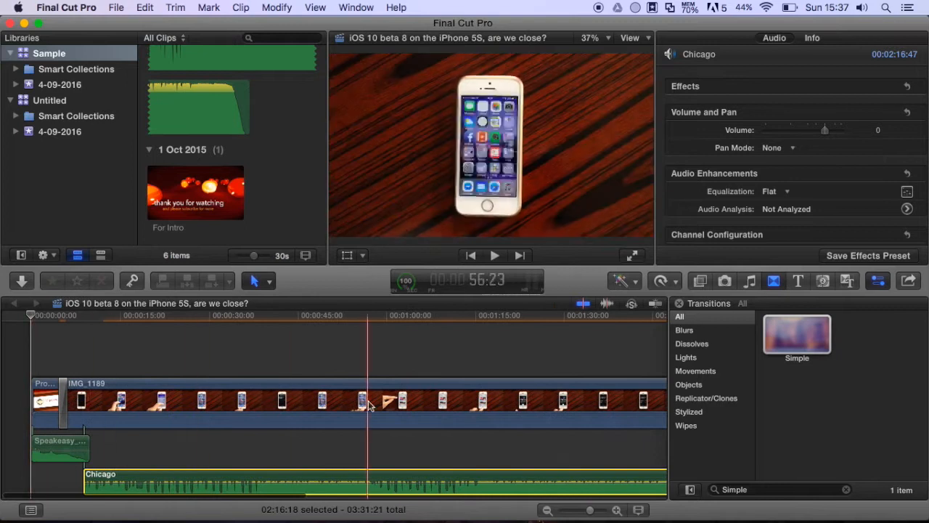
# Step: Check the Stickies topic list for what follows transitions and return to Final Cut Pro
pyautogui.hotkey('ctrl', 'Up')
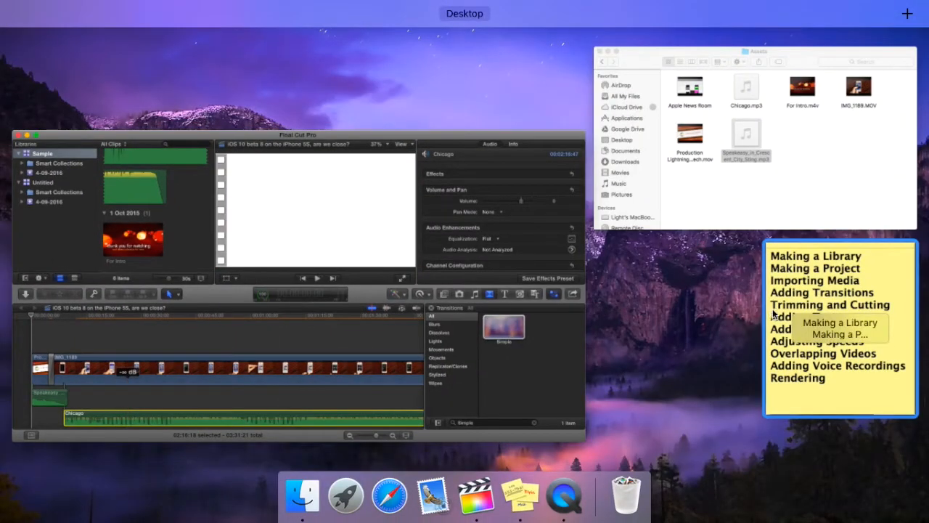
pyautogui.click(790, 291)
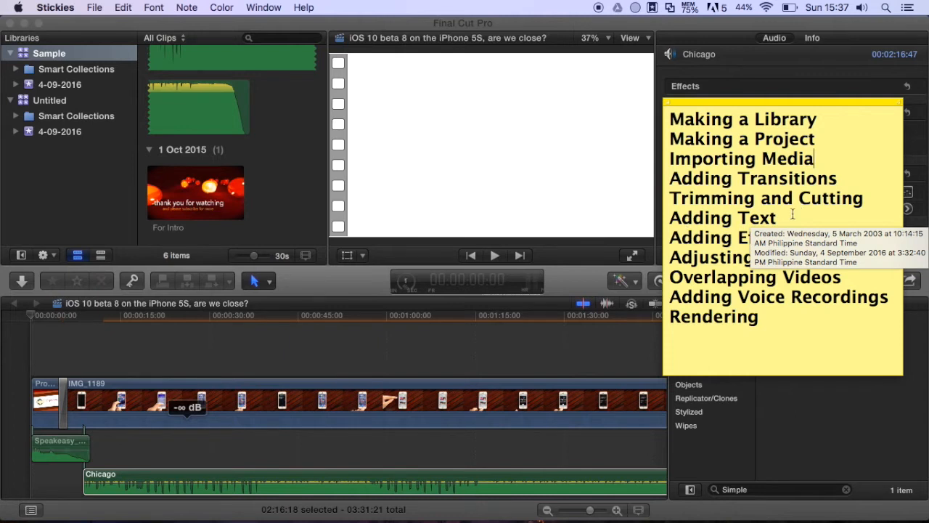
pyautogui.click(310, 384)
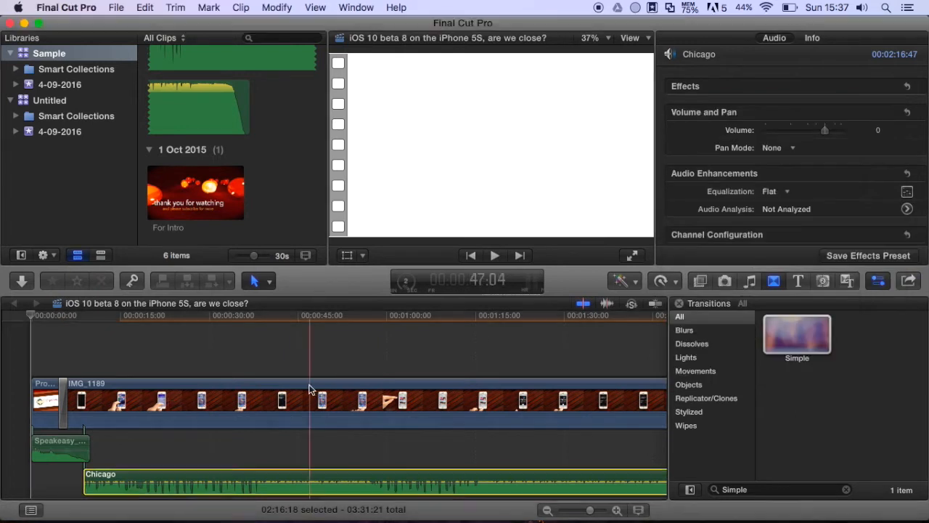
# Step: Add a Basic Title above IMG_1189, starting at 7:03, just after the Simple transition
pyautogui.click(143, 360)
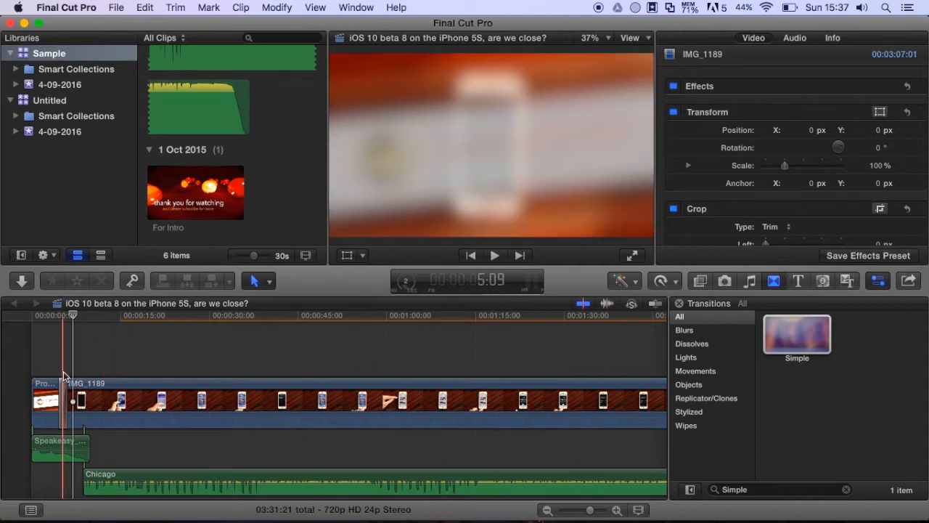
pyautogui.click(806, 282)
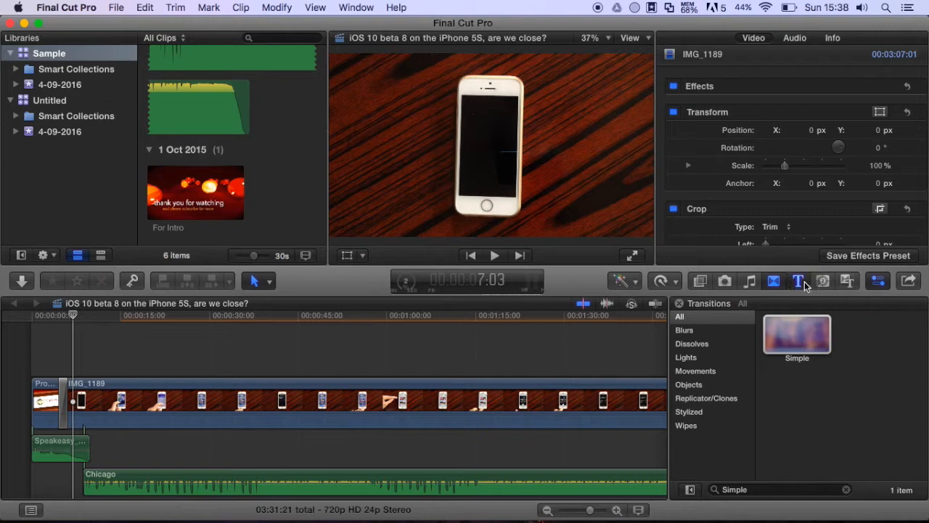
pyautogui.scroll(-20, 814, 374)
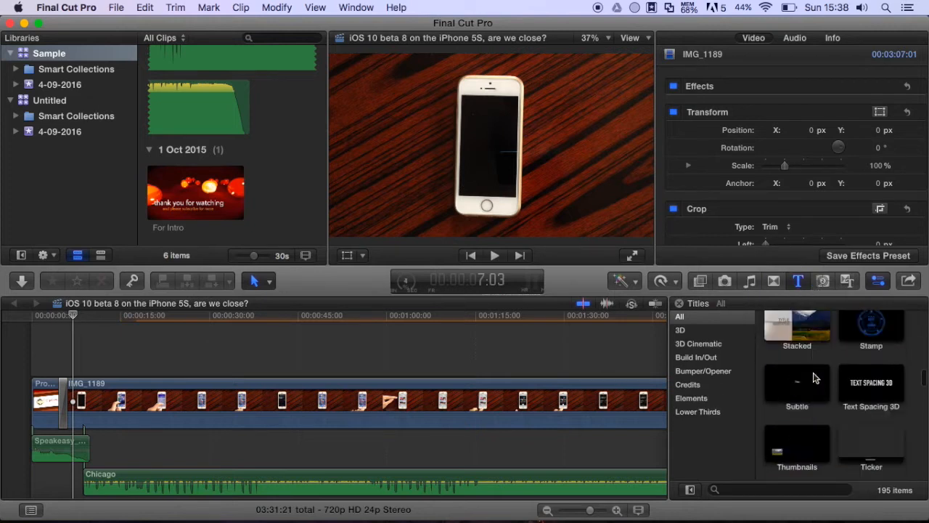
pyautogui.scroll(20, 814, 377)
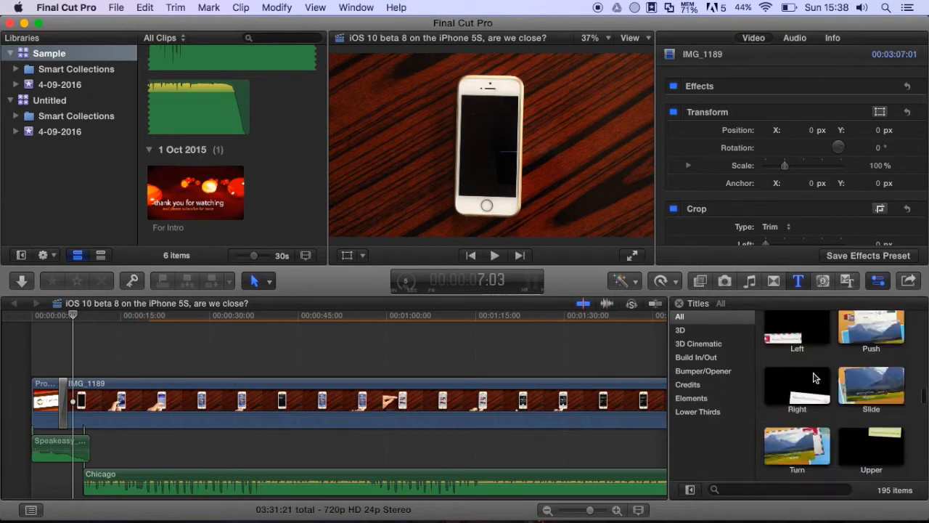
pyautogui.scroll(-3, 814, 377)
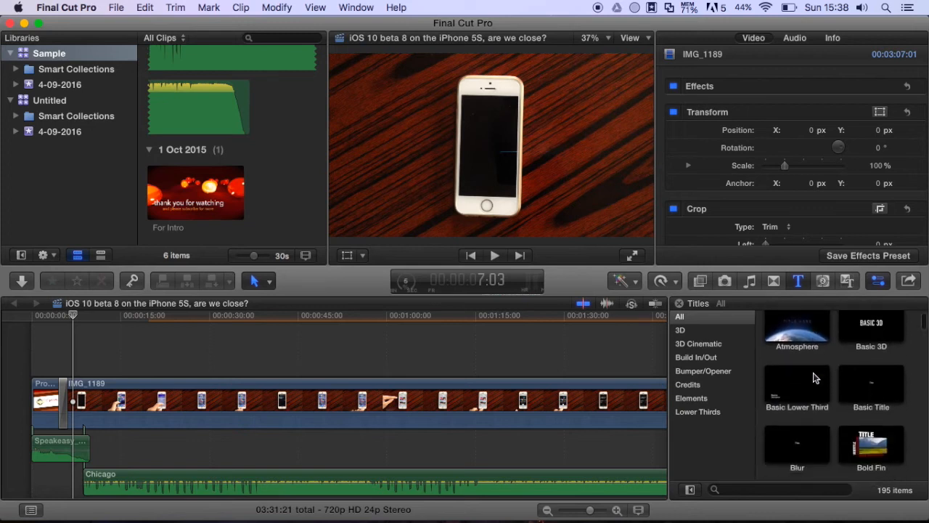
pyautogui.click(875, 378)
pyautogui.press('q')
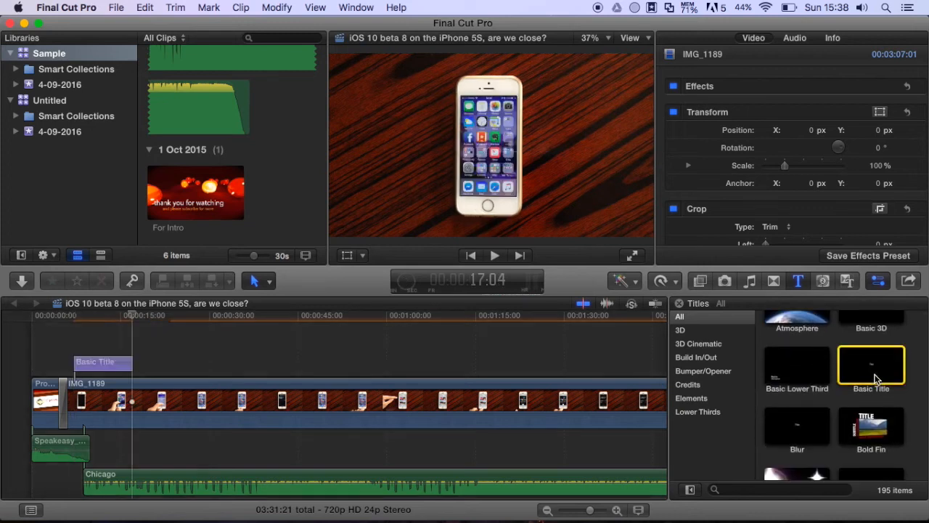
# Step: Set the Basic Title's text to "iOS 10 beta 8 on the iPhone 5S" and its font to Heiti SC
pyautogui.click(93, 362)
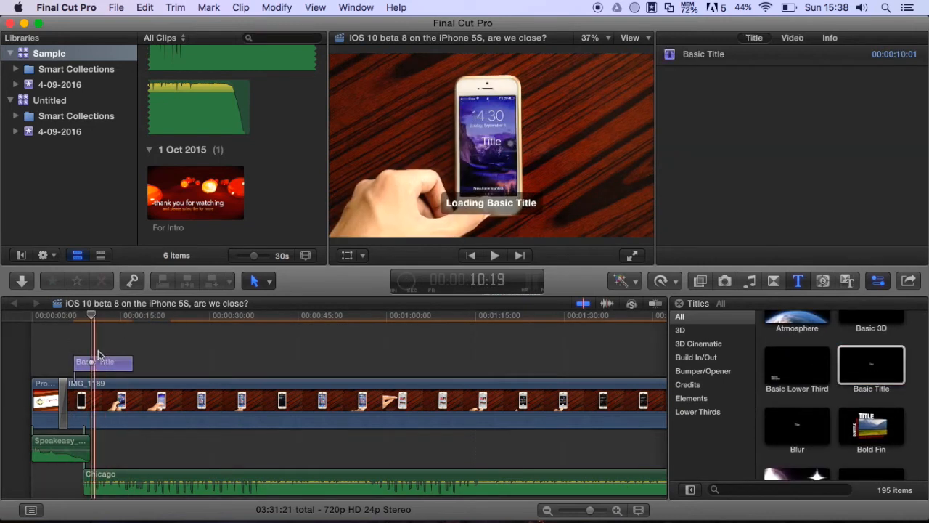
pyautogui.click(102, 365)
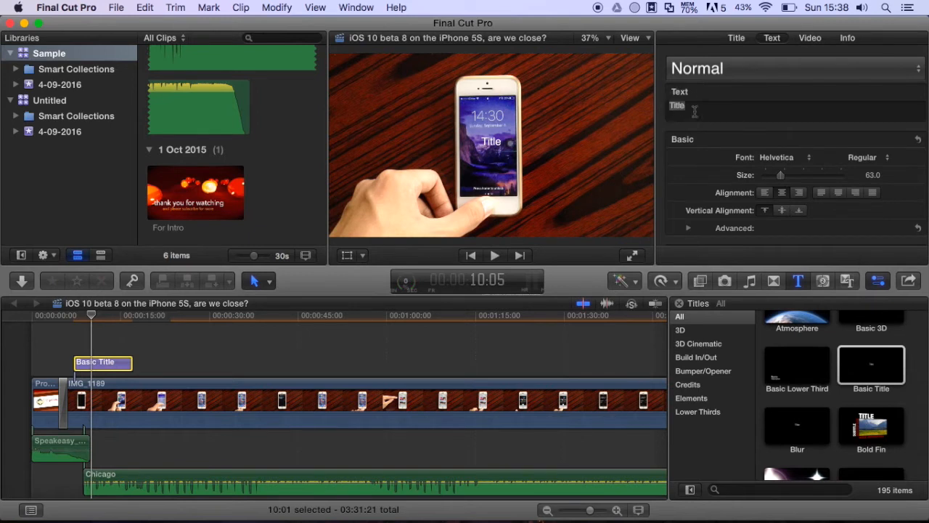
pyautogui.click(696, 109)
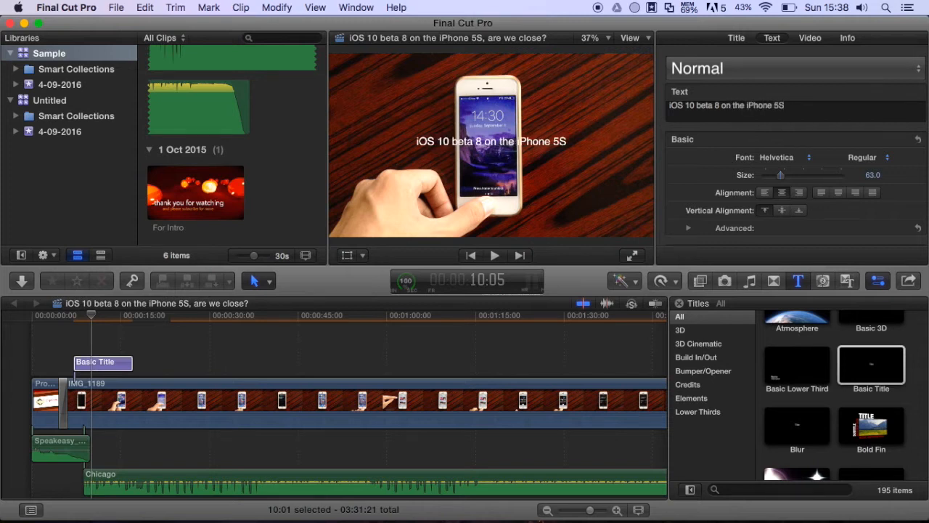
pyautogui.click(797, 159)
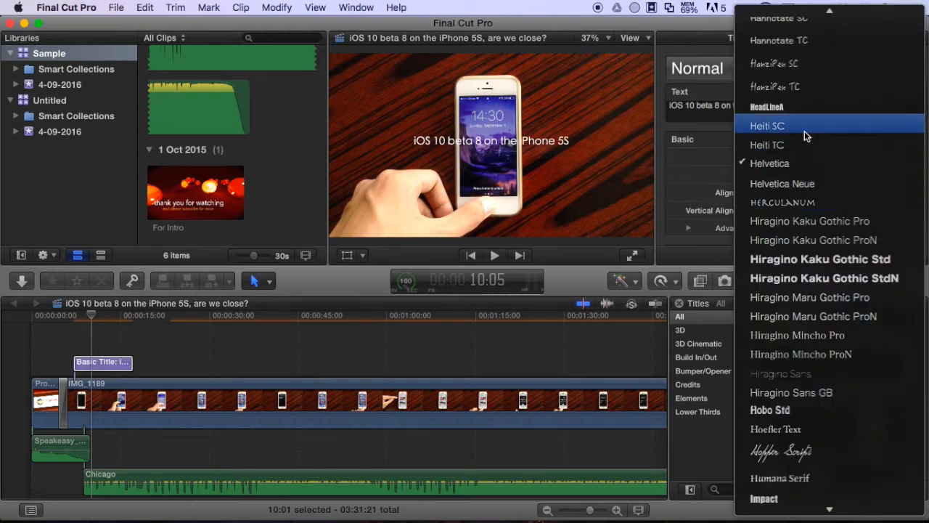
pyautogui.click(804, 130)
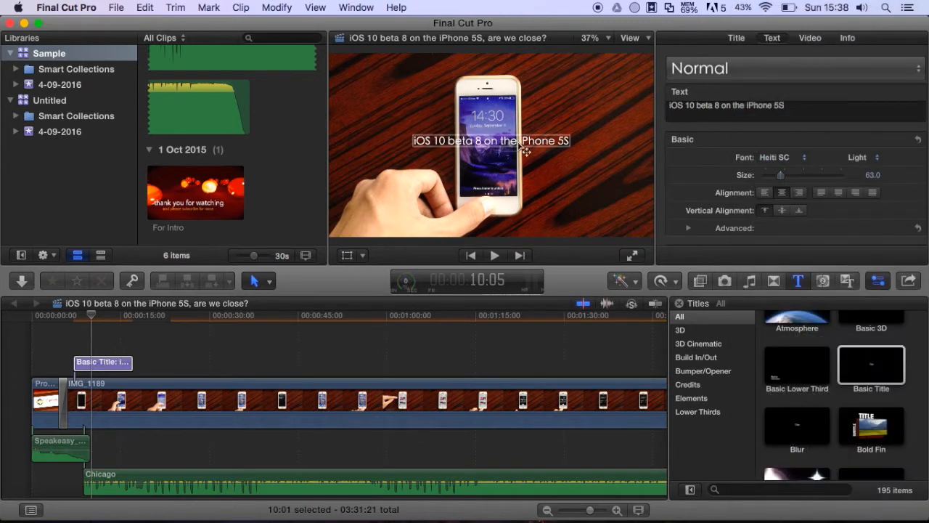
# Step: Move the title text to the upper-left corner of the video frame and add Cross Dissolve transitions to both ends of the title clip
pyautogui.click(469, 182)
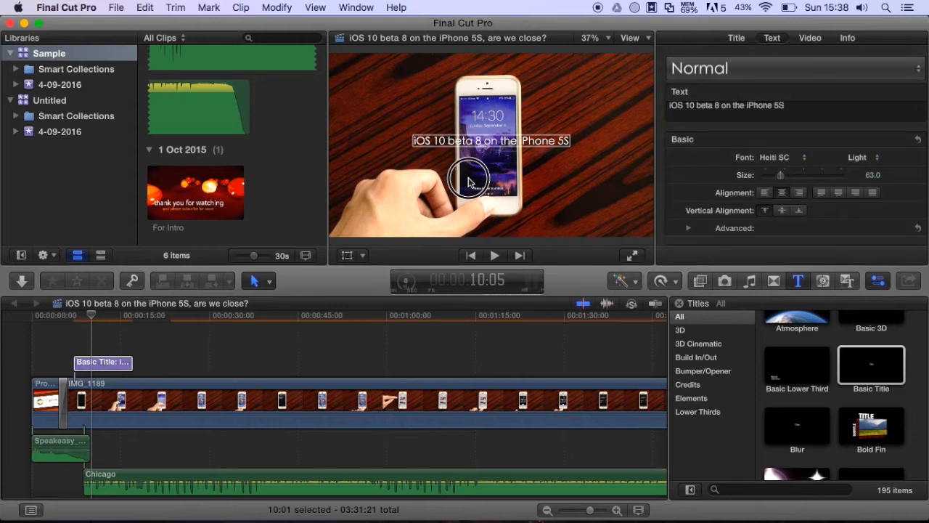
pyautogui.moveTo(512, 145); pyautogui.dragTo(411, 36)
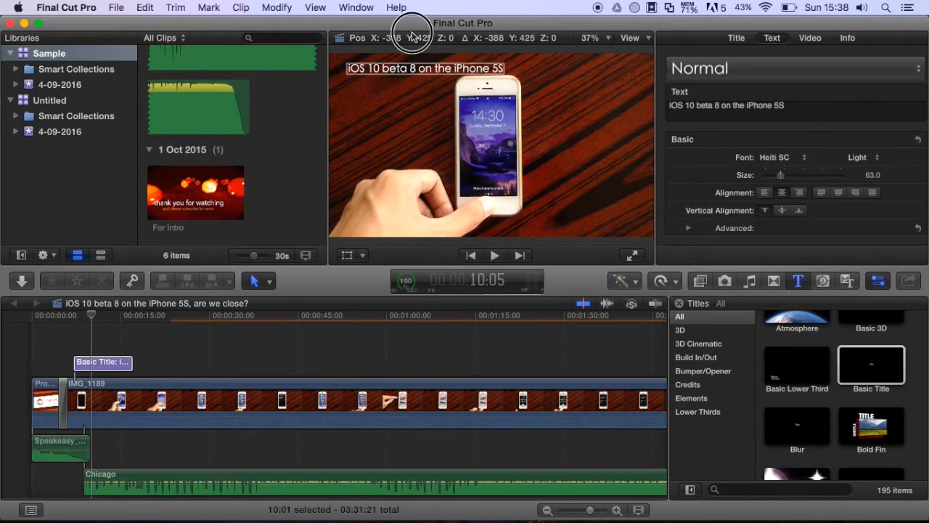
pyautogui.moveTo(470, 75); pyautogui.dragTo(459, 66)
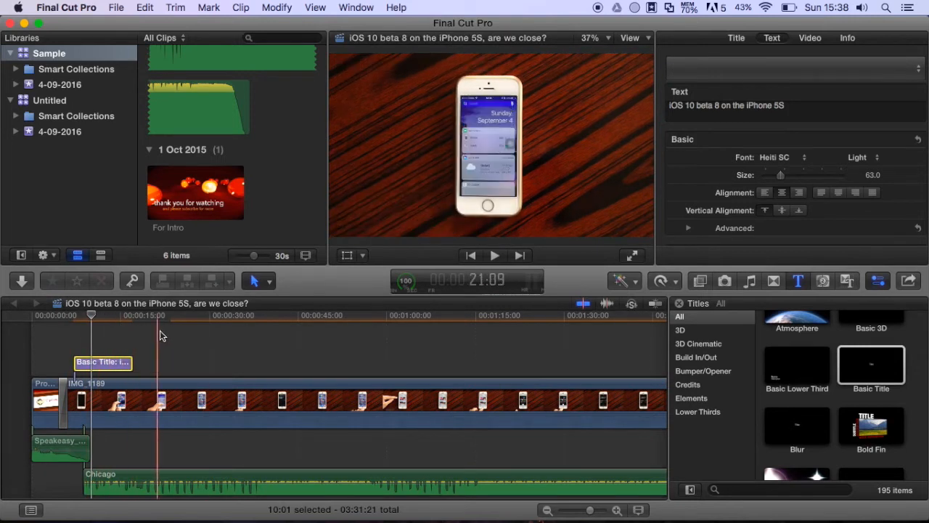
pyautogui.click(774, 282)
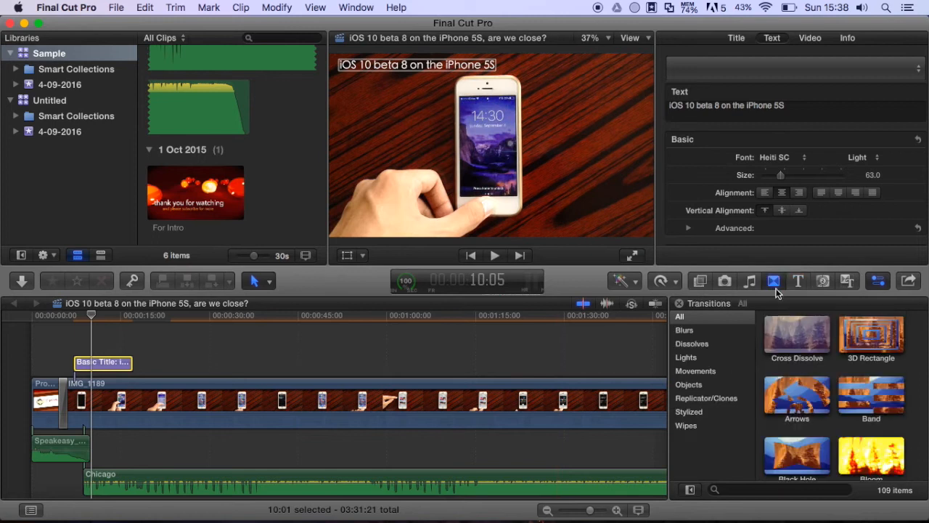
pyautogui.moveTo(795, 352); pyautogui.dragTo(106, 368)
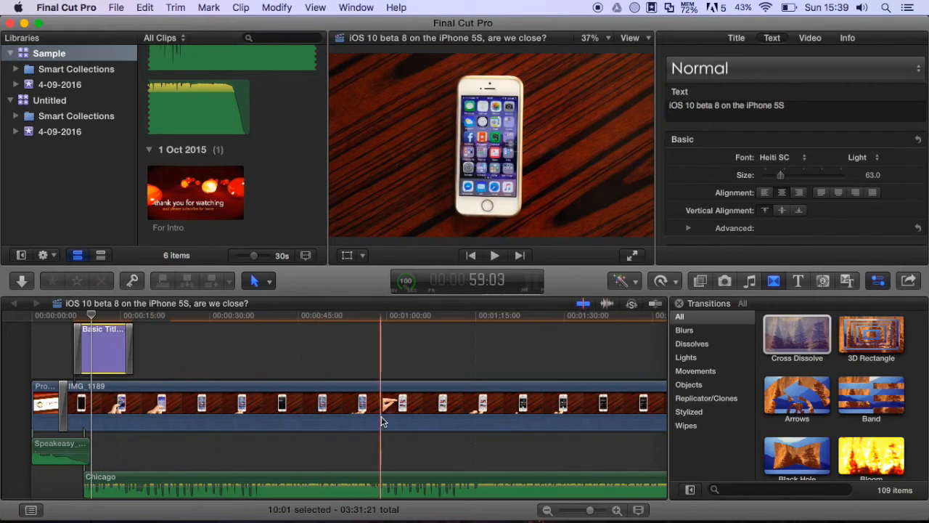
# Step: Check the Stickies topic list again and return to Final Cut Pro at the For Intro clip ending the timeline
pyautogui.click(513, 487)
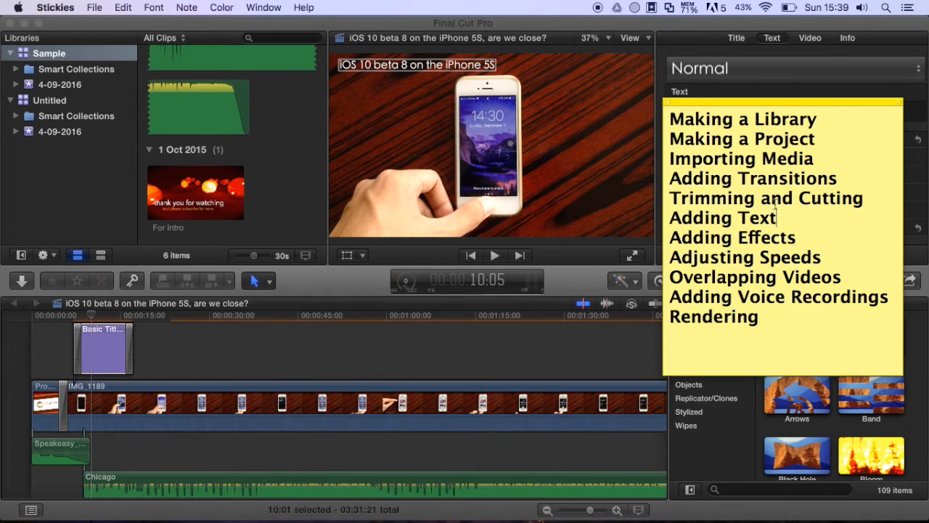
pyautogui.click(497, 340)
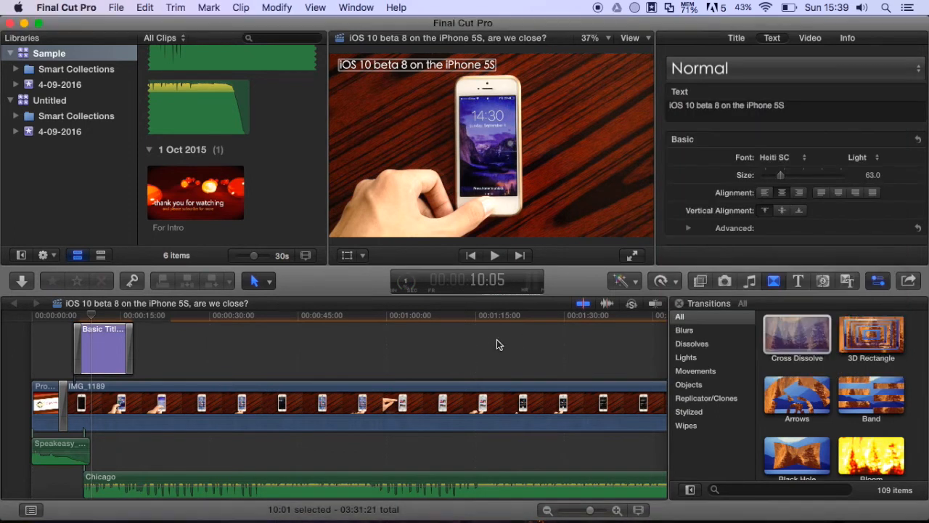
pyautogui.hscroll(10, 497, 340)
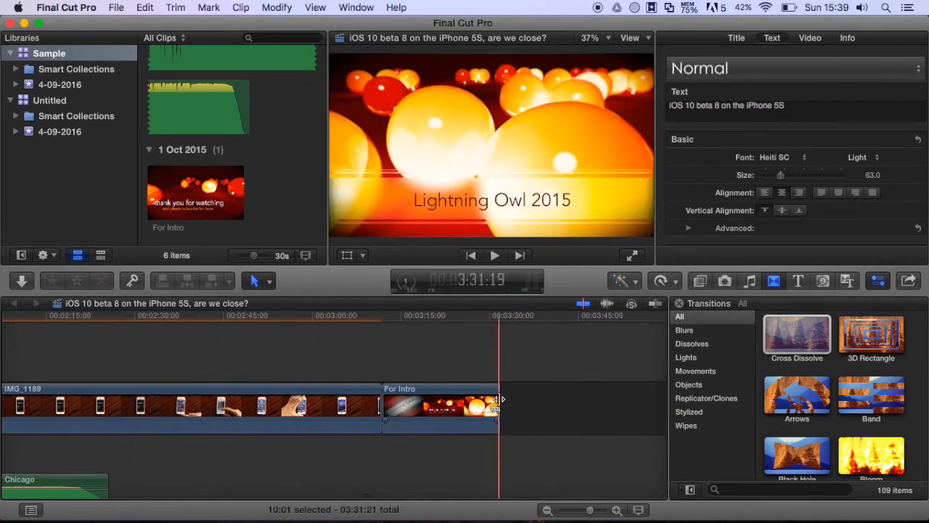
# Step: Try to extend the For Intro clip by trimming its end and its start outward
pyautogui.scroll(5, 499, 399)
pyautogui.scroll(-2, 499, 399)
pyautogui.click(492, 403)
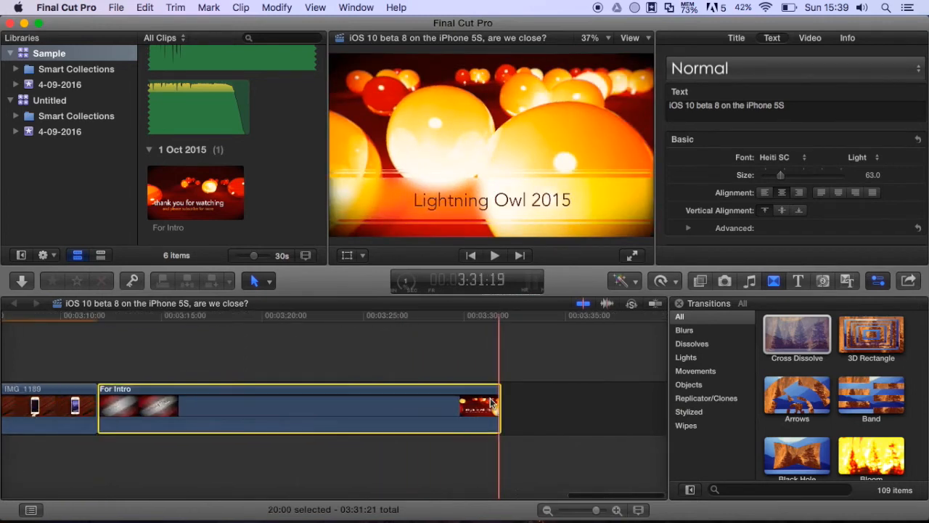
pyautogui.scroll(-1, 494, 408)
pyautogui.click(509, 408)
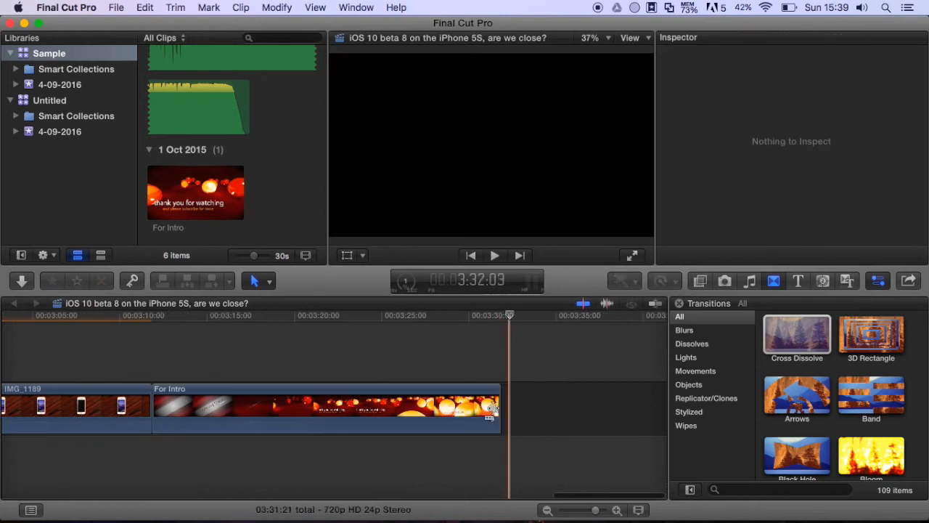
pyautogui.click(497, 406)
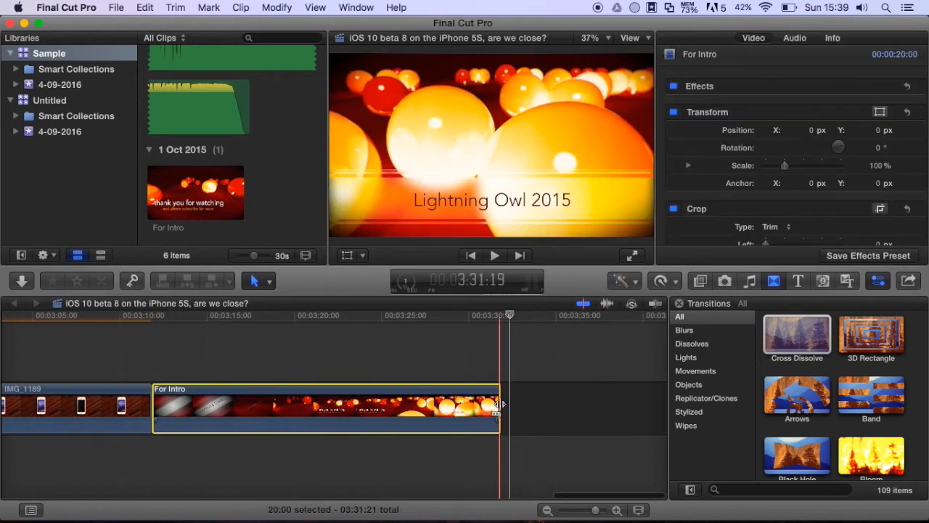
pyautogui.moveTo(497, 405); pyautogui.dragTo(583, 399)
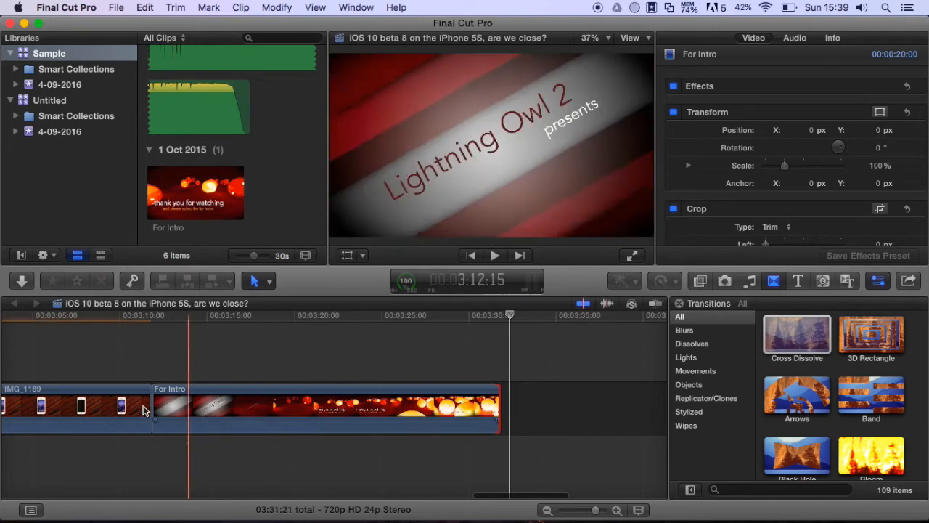
pyautogui.moveTo(154, 404); pyautogui.dragTo(94, 387)
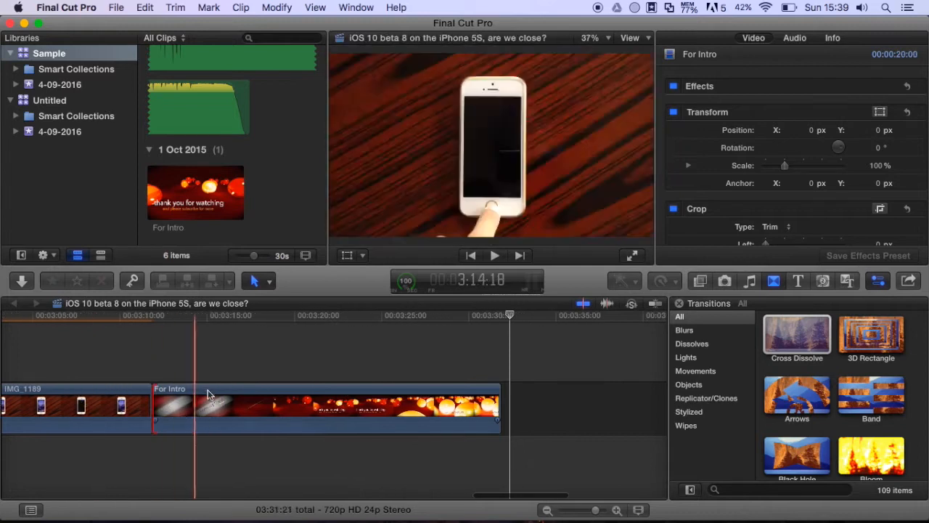
# Step: Blade the For Intro clip into several pieces, starting with a cut at 3:22:10
pyautogui.click(331, 358)
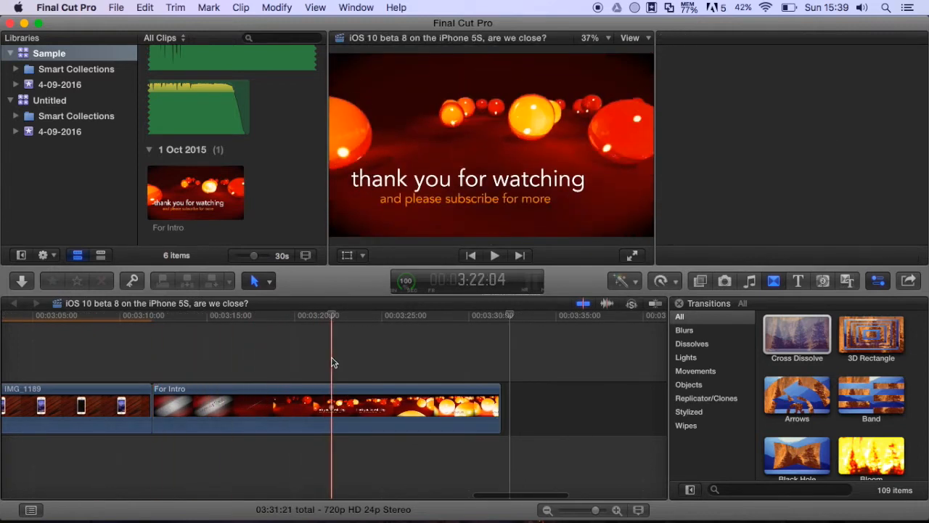
pyautogui.click(335, 401)
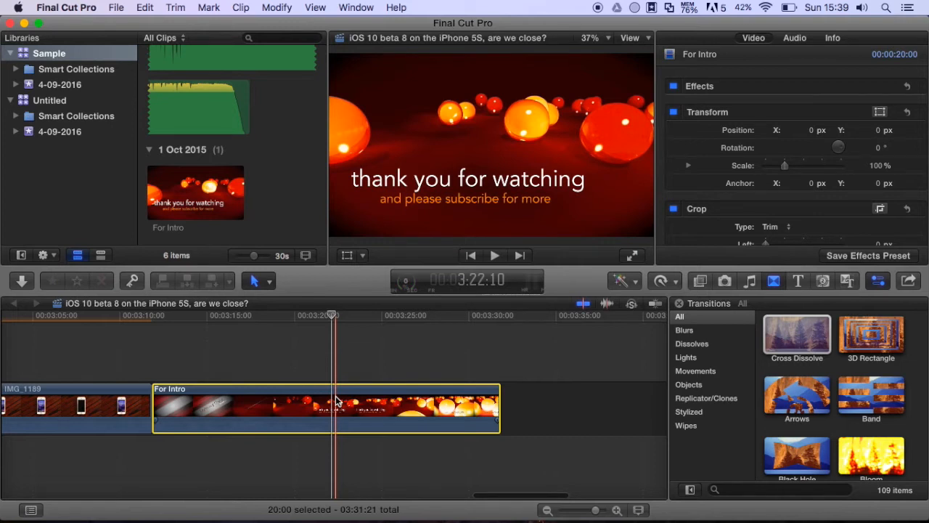
pyautogui.press('super+b')
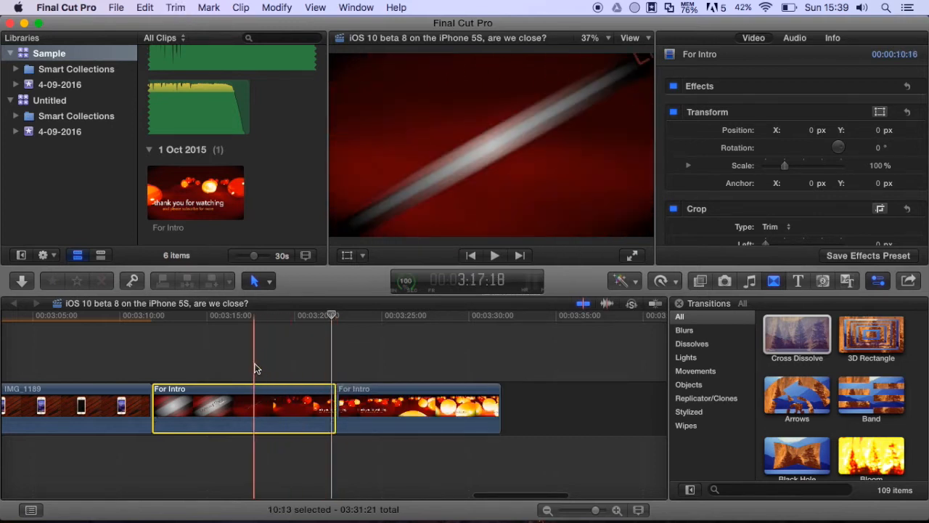
pyautogui.press('super+b')
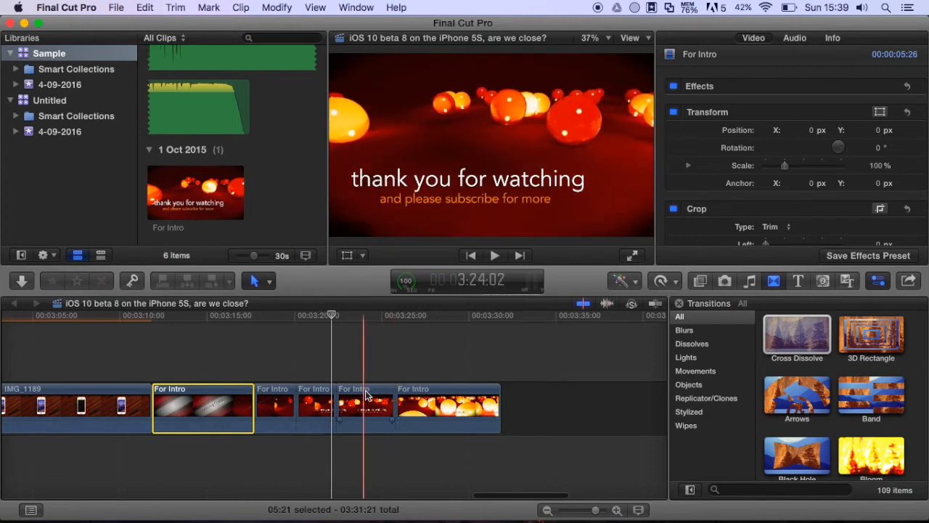
# Step: Undo all the blade cuts made in the For Intro clip
pyautogui.press('super+z')
pyautogui.press('super+z')
pyautogui.press('super+z')
pyautogui.press('super+z')
pyautogui.press('super+z')
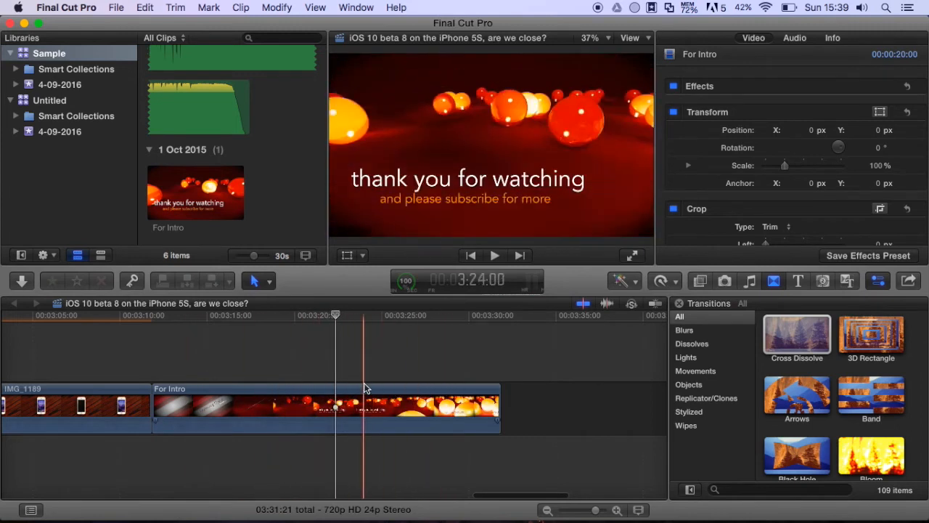
# Step: Cut the For Intro clip at 3:20:20 and delete the portion before the cut
pyautogui.hscroll(-6, 450, 378)
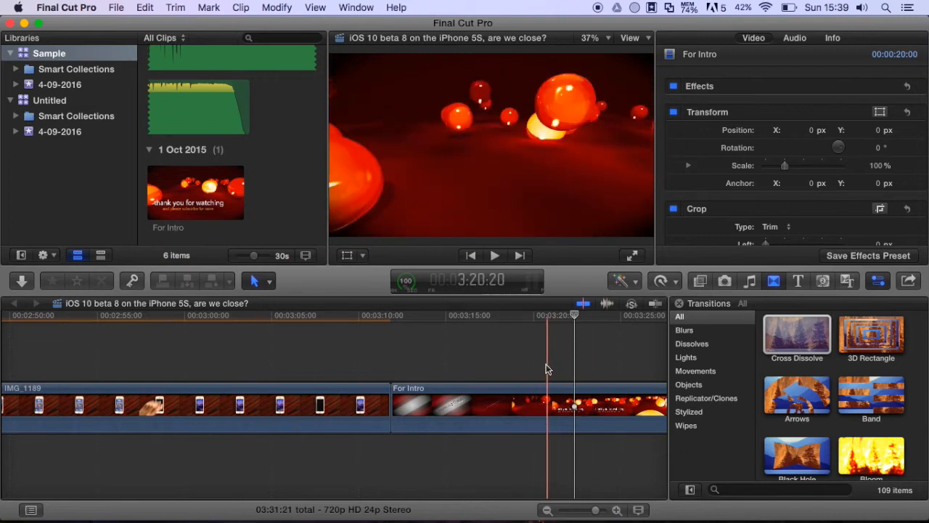
pyautogui.press('super+b')
pyautogui.click(521, 398)
pyautogui.press('Delete')
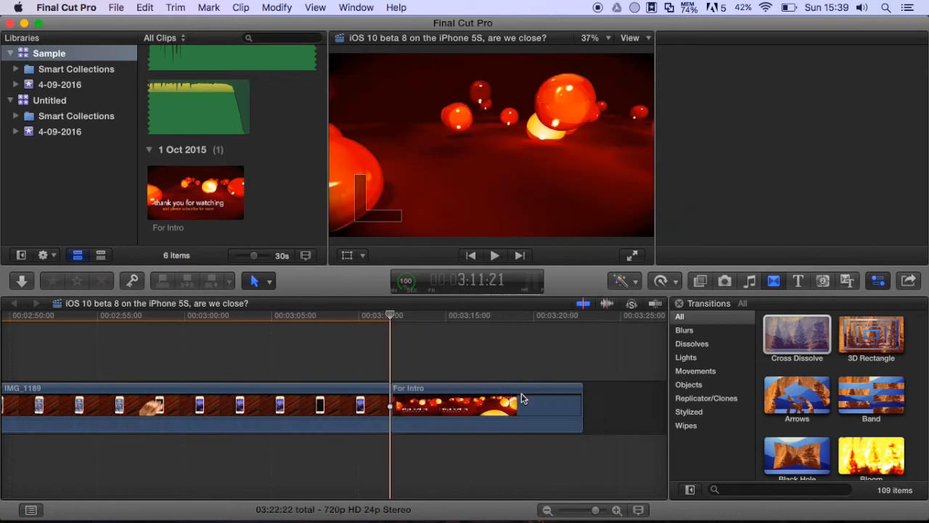
# Step: Check the Stickies topic list for what follows trimming and text, and return to Final Cut Pro
pyautogui.hotkey('ctrl', 'Up')
pyautogui.click(838, 335)
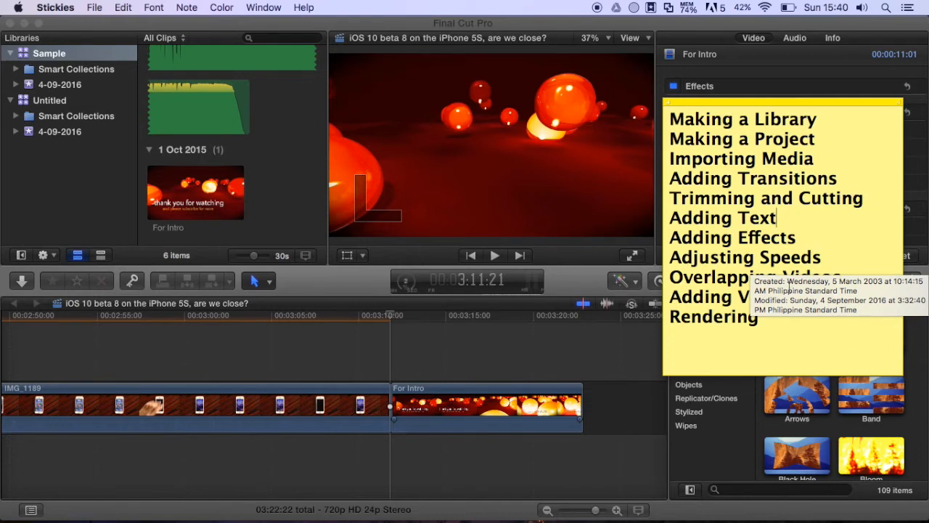
pyautogui.click(429, 344)
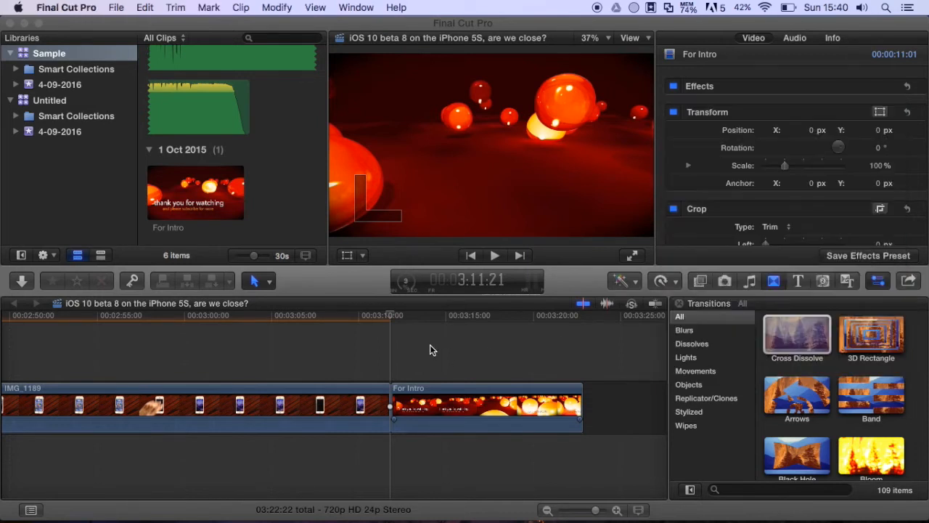
# Step: Browse the effects, then try the 50s TV video effect on the IMG_1189 clip and preview it
pyautogui.click(702, 280)
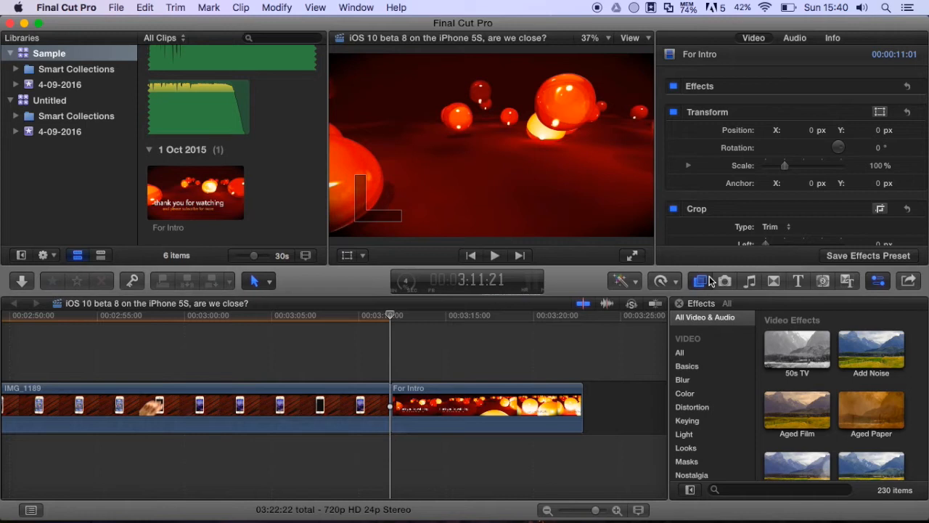
pyautogui.scroll(-20, 831, 431)
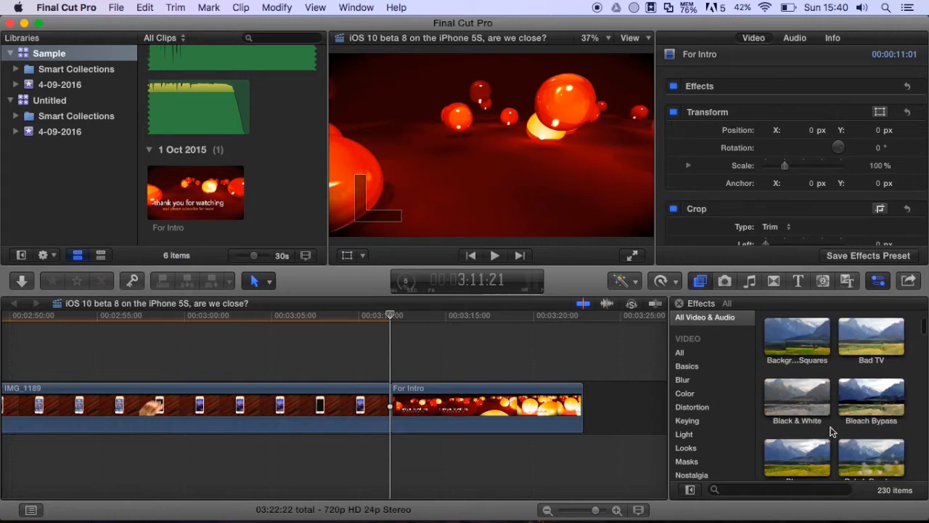
pyautogui.scroll(20, 832, 431)
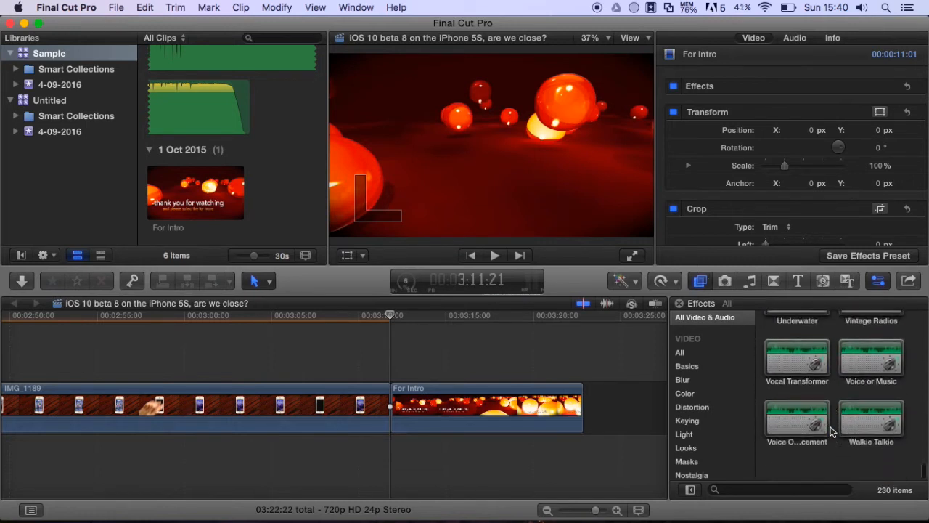
pyautogui.scroll(10, 832, 431)
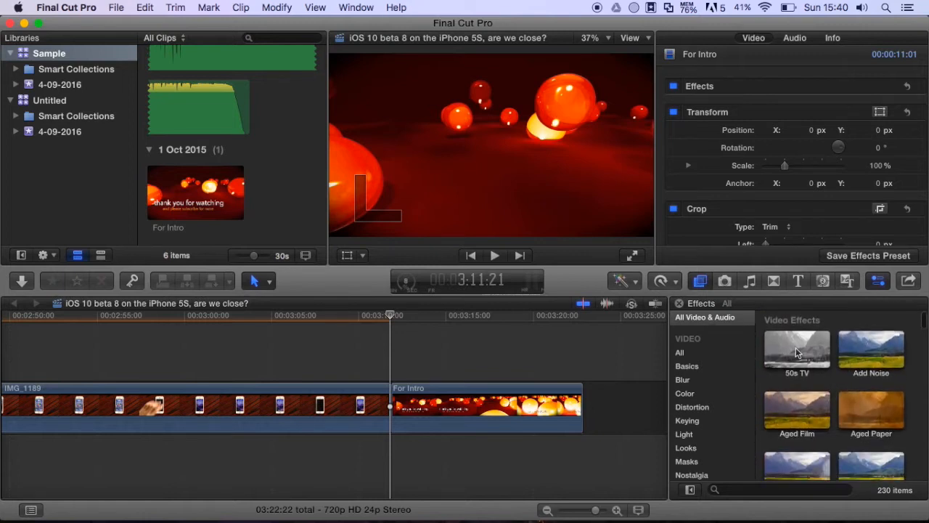
pyautogui.click(796, 347)
pyautogui.hscroll(-10, 477, 395)
pyautogui.hscroll(-8, 477, 395)
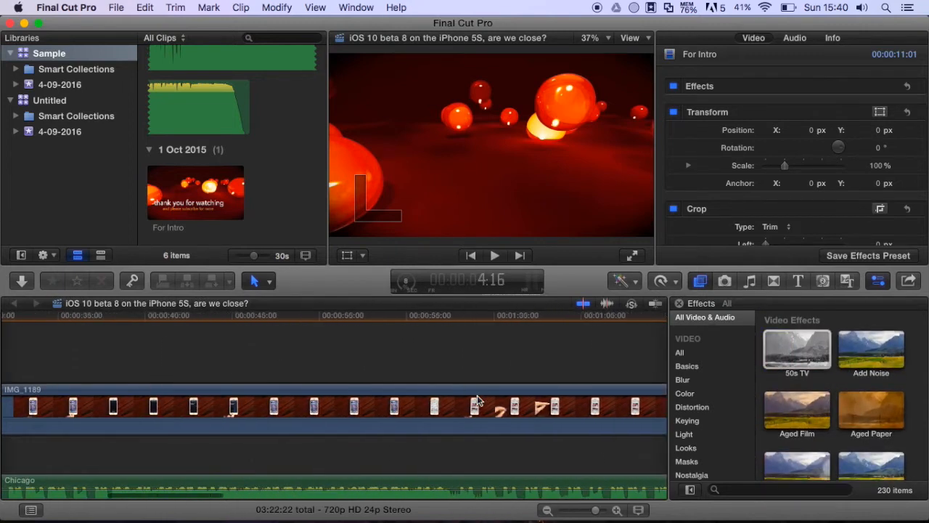
pyautogui.hscroll(-4, 477, 398)
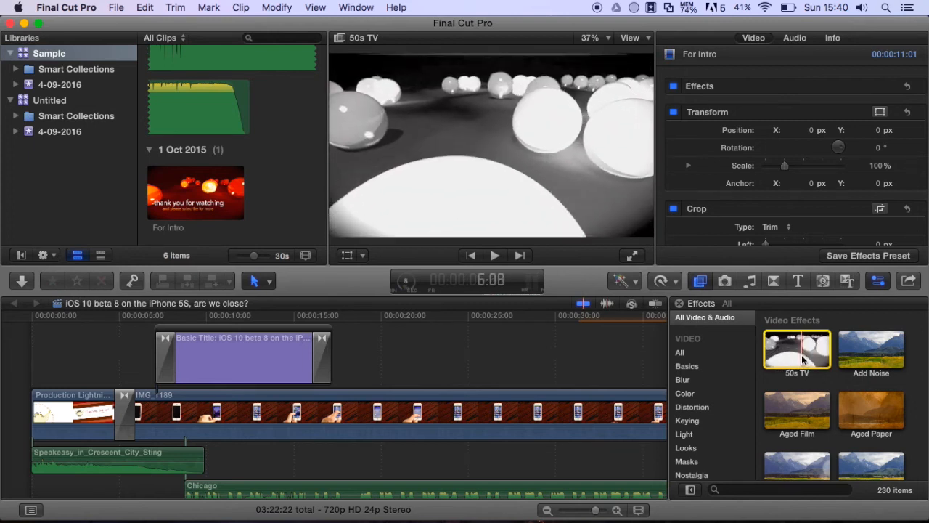
pyautogui.moveTo(801, 355); pyautogui.dragTo(476, 421)
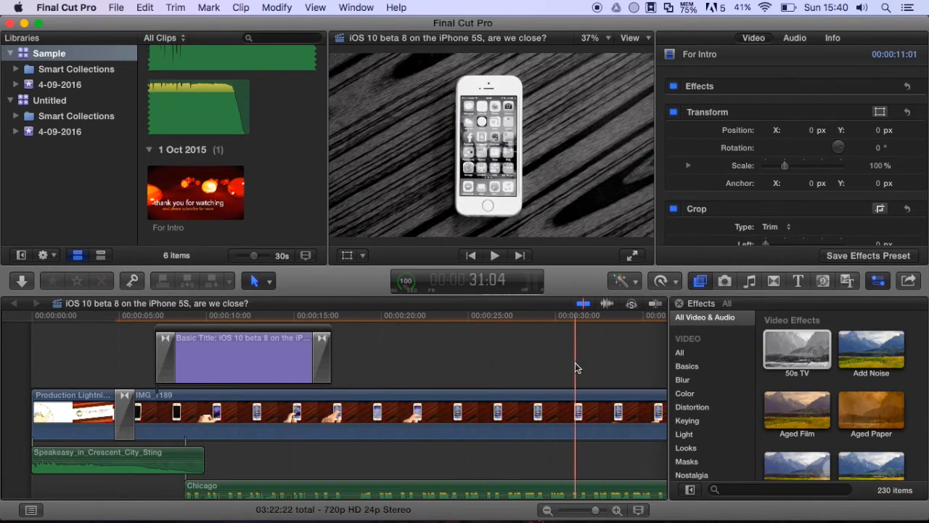
pyautogui.press('space')
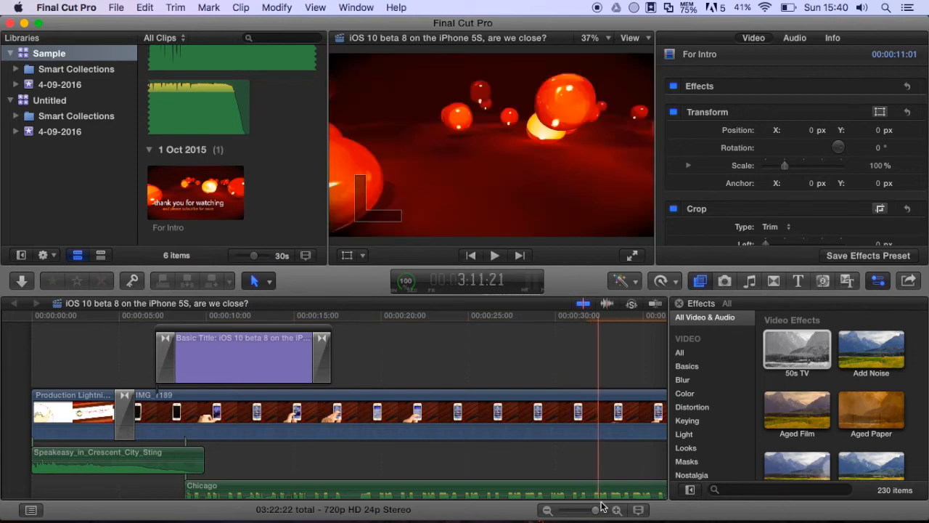
# Step: Look up the topic after Adding Effects in the Stickies note and return to Final Cut Pro
pyautogui.moveTo(604, 517)
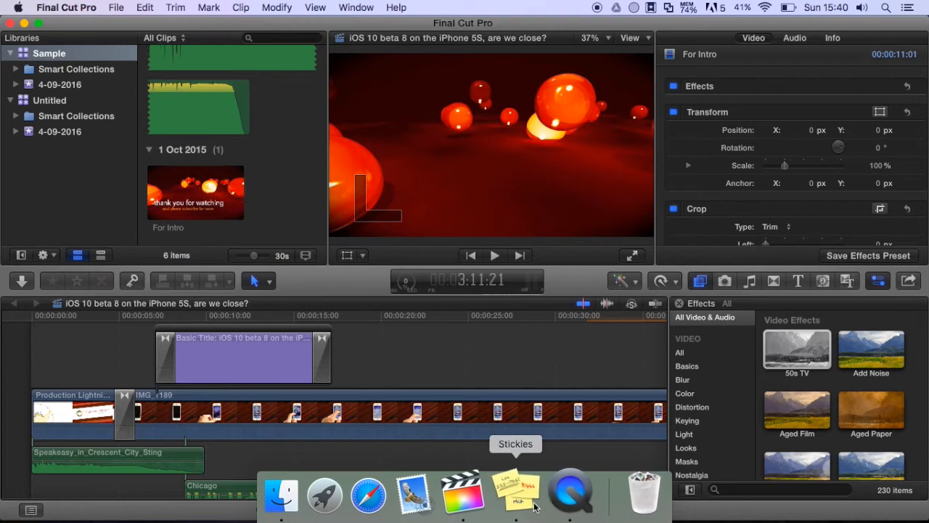
pyautogui.click(533, 507)
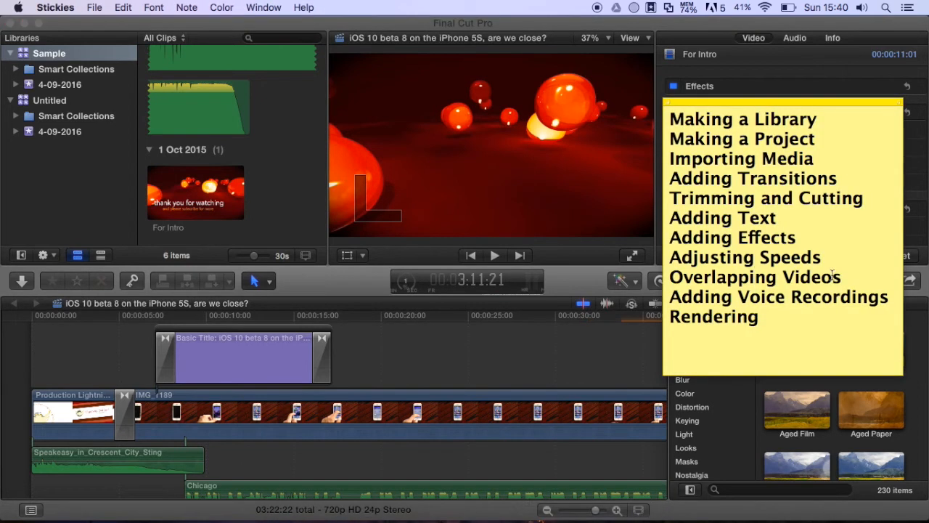
pyautogui.click(573, 369)
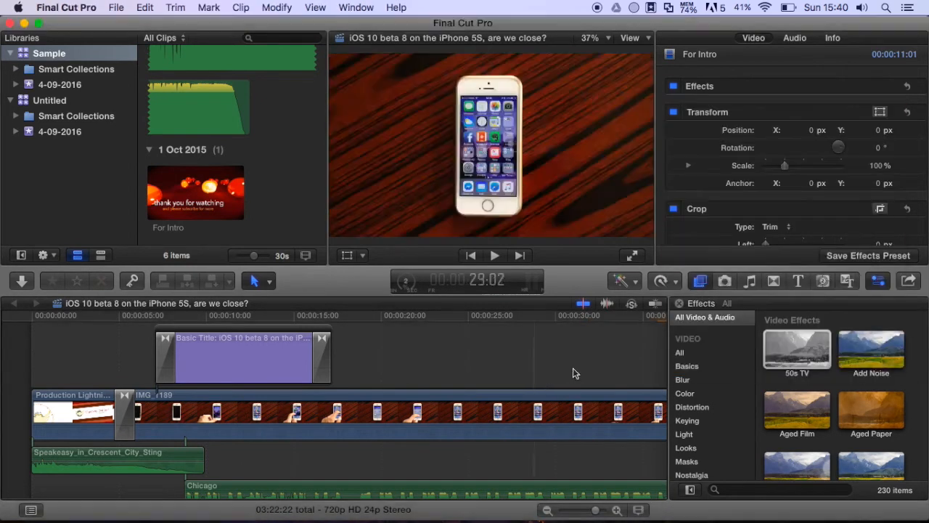
# Step: Cut the IMG_1189 clip at 1:34:08, near the start of the phone's timer countdown
pyautogui.hscroll(5, 595, 370)
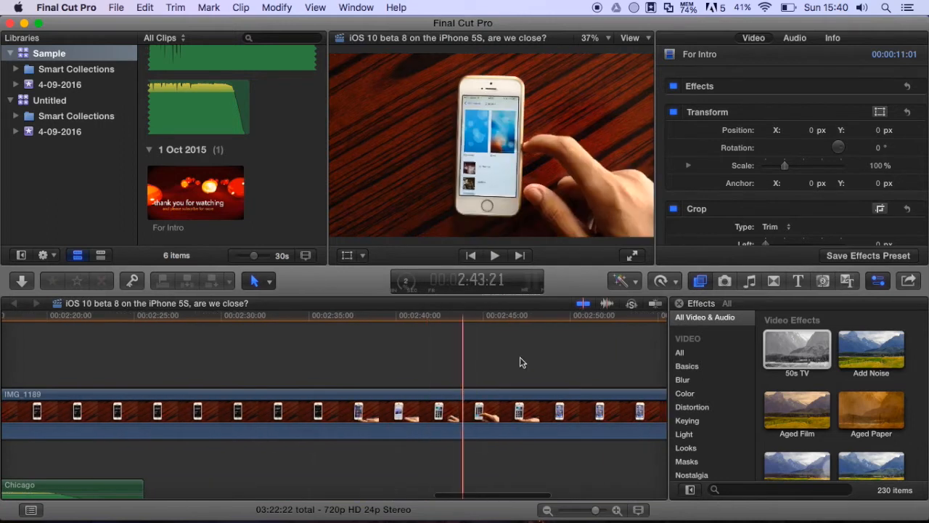
pyautogui.hscroll(10, 539, 363)
pyautogui.hscroll(-15, 254, 378)
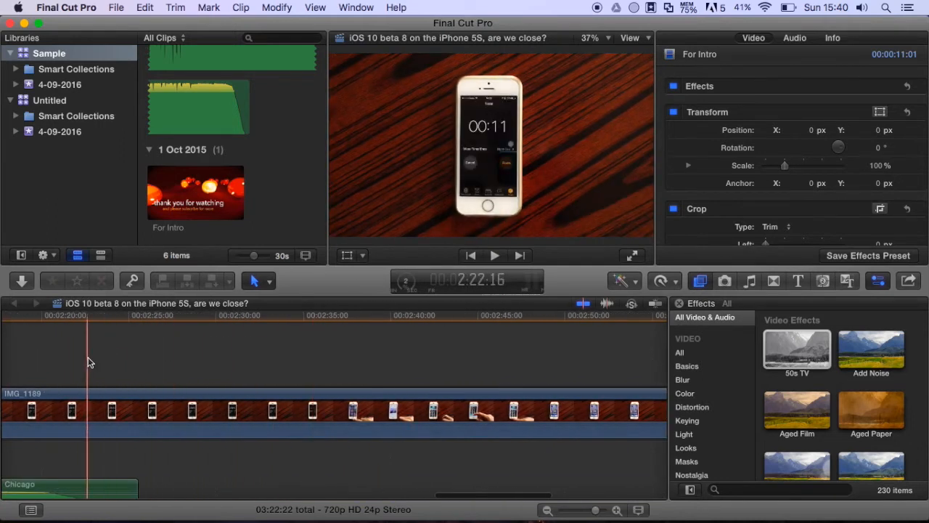
pyautogui.hscroll(-8, 80, 360)
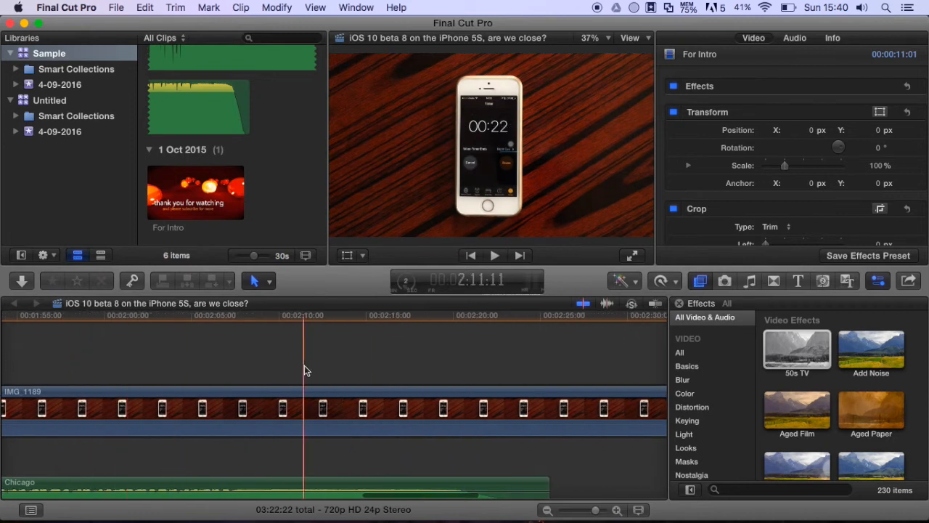
pyautogui.hscroll(-8, 305, 366)
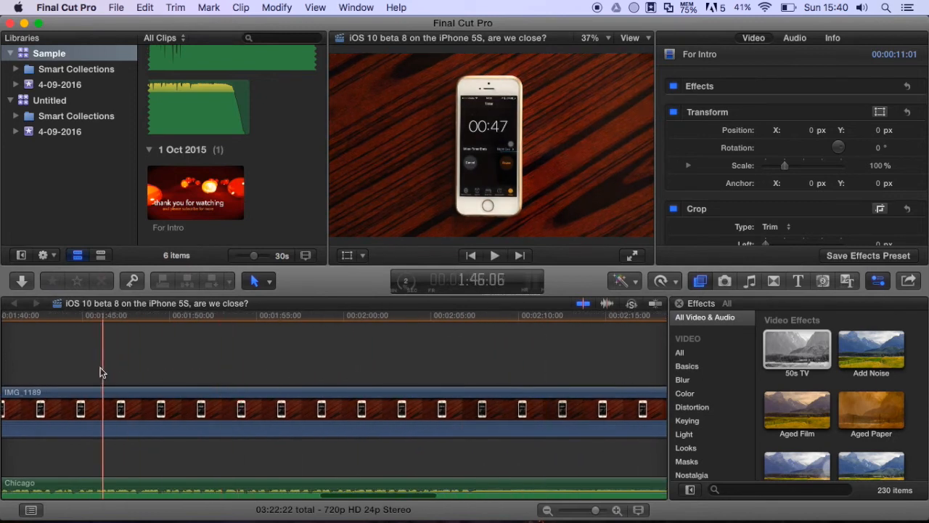
pyautogui.hscroll(-10, 100, 370)
pyautogui.hscroll(-4, 101, 372)
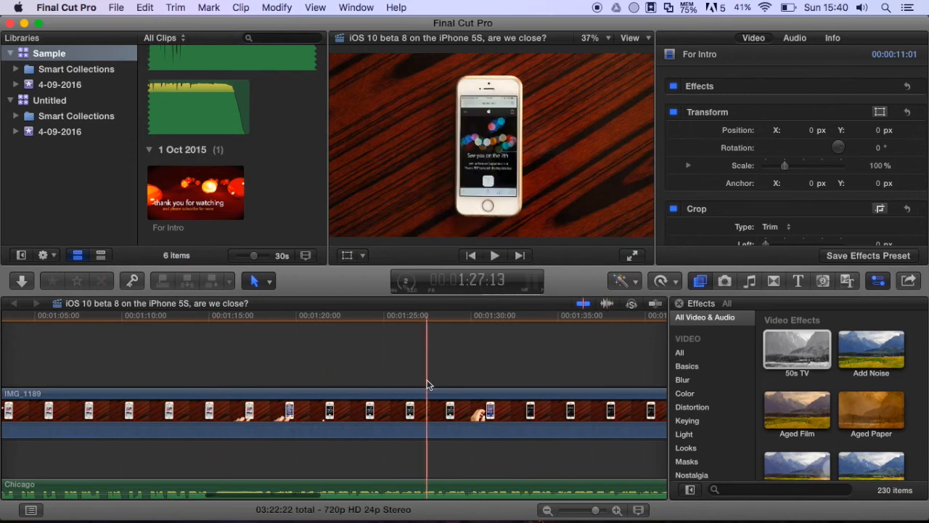
pyautogui.click(546, 385)
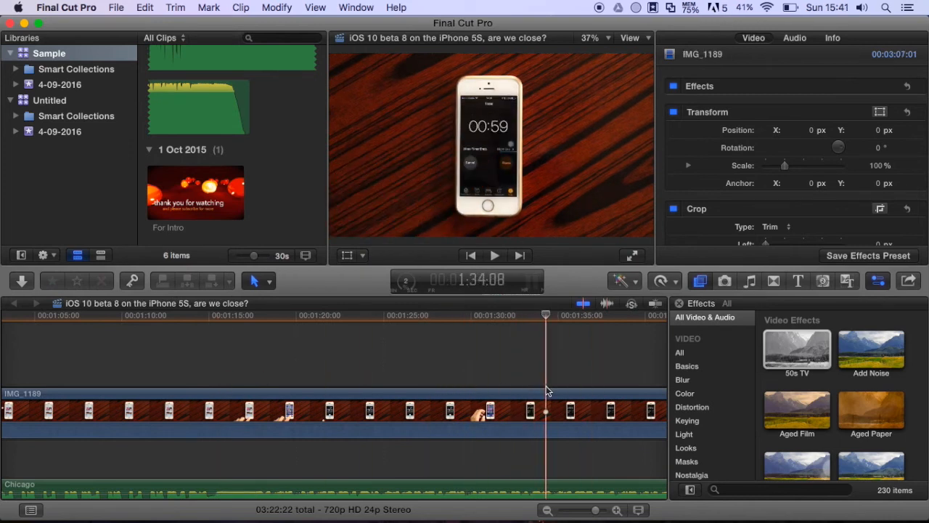
# Step: Cut IMG_1189 again at about 2:31, near the countdown's end, so the timer section becomes a separate segment
pyautogui.hscroll(15, 552, 392)
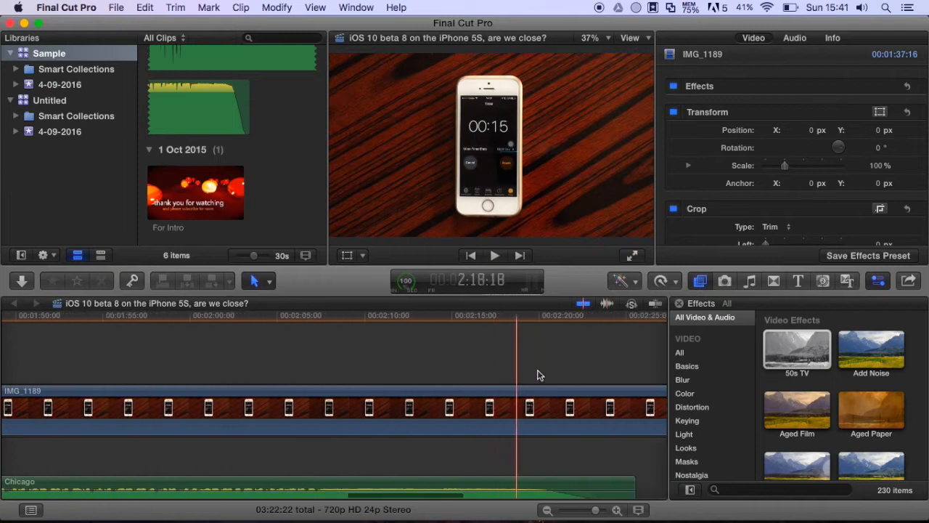
pyautogui.hscroll(6, 611, 382)
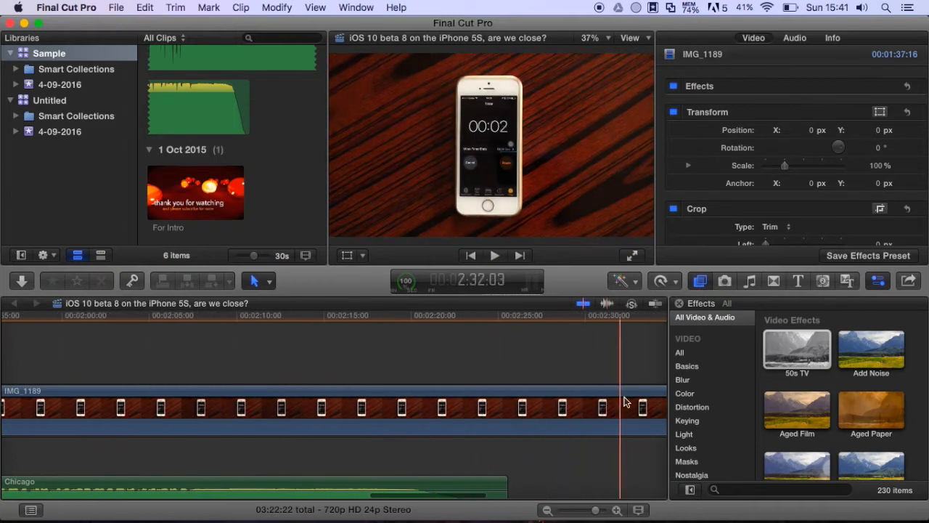
pyautogui.click(614, 399)
pyautogui.press('super+b')
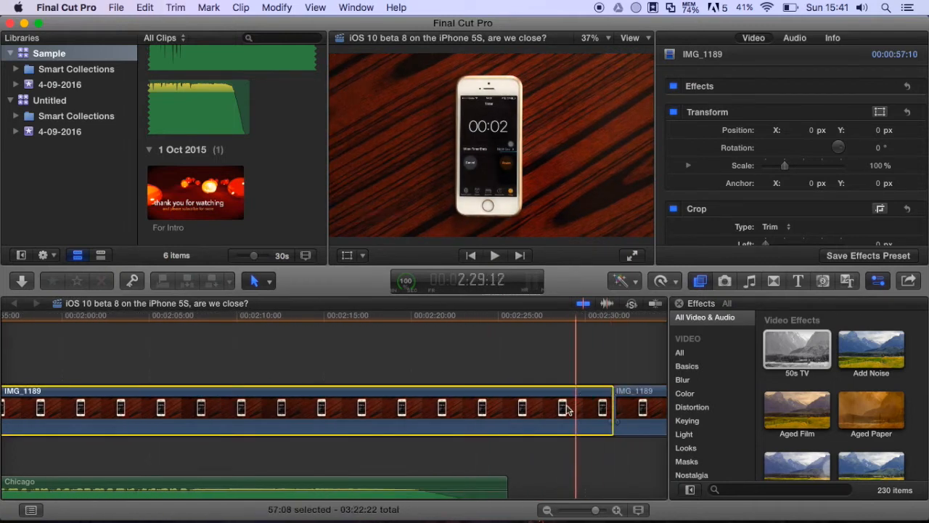
# Step: Speed up the selected IMG_1189 timer segment to 20x and look at the shortened segment on the timeline
pyautogui.click(672, 283)
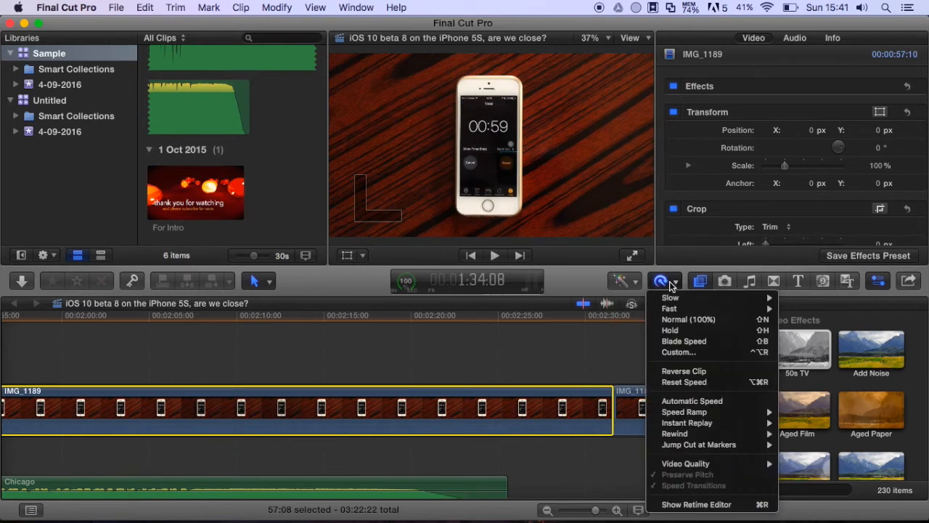
pyautogui.moveTo(674, 298)
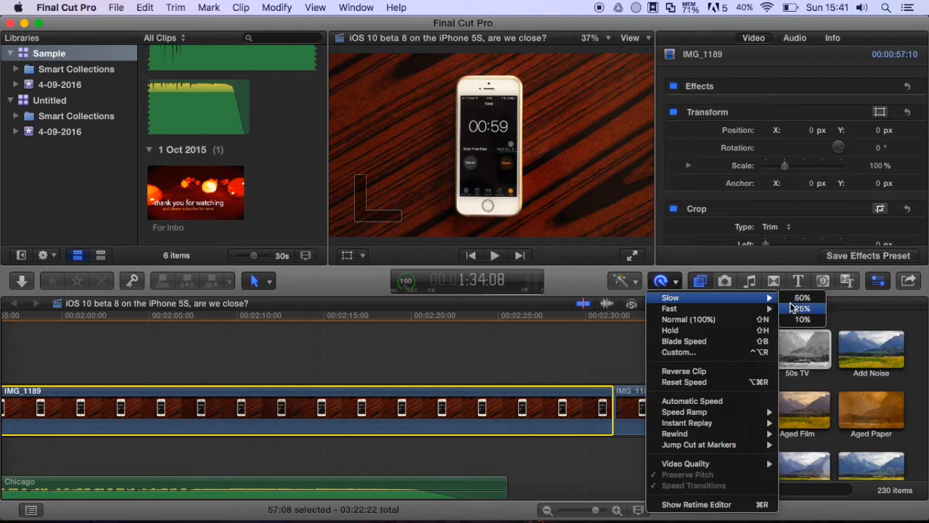
pyautogui.moveTo(737, 310)
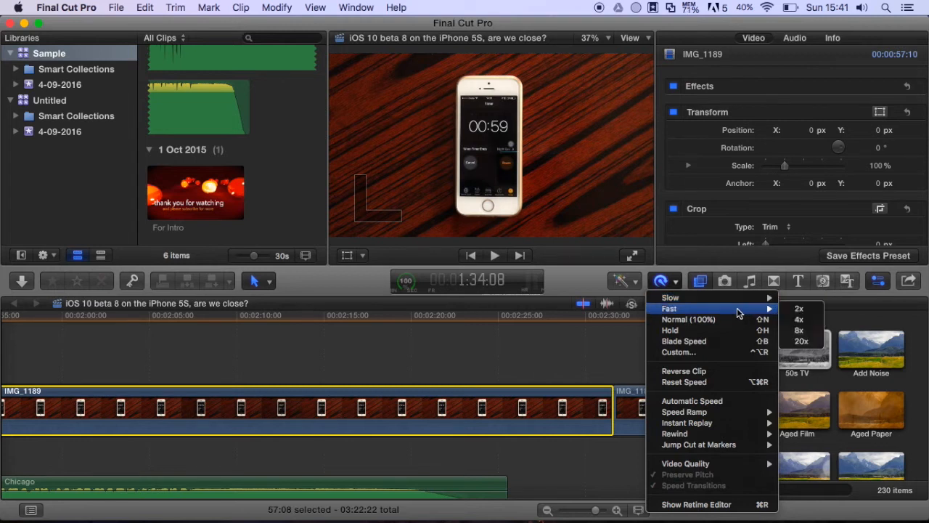
pyautogui.click(802, 340)
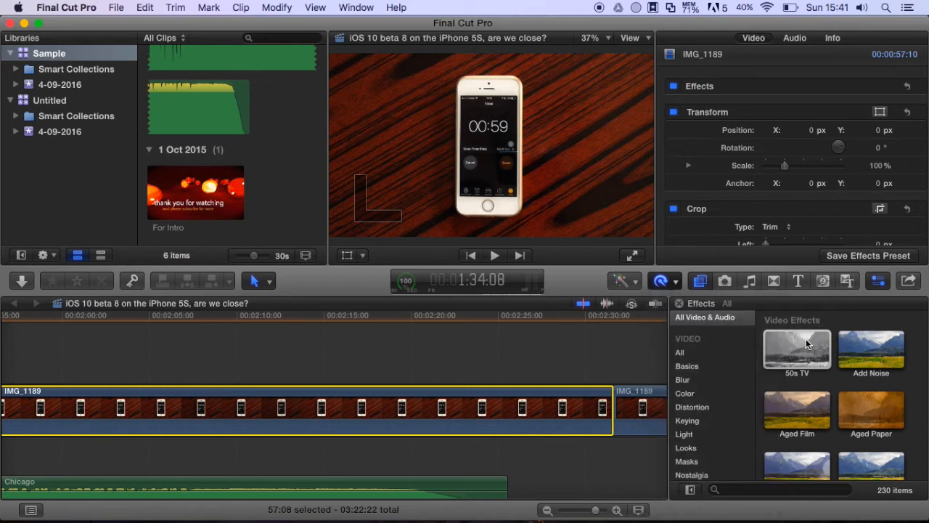
pyautogui.hscroll(-8, 445, 371)
pyautogui.hscroll(2, 444, 371)
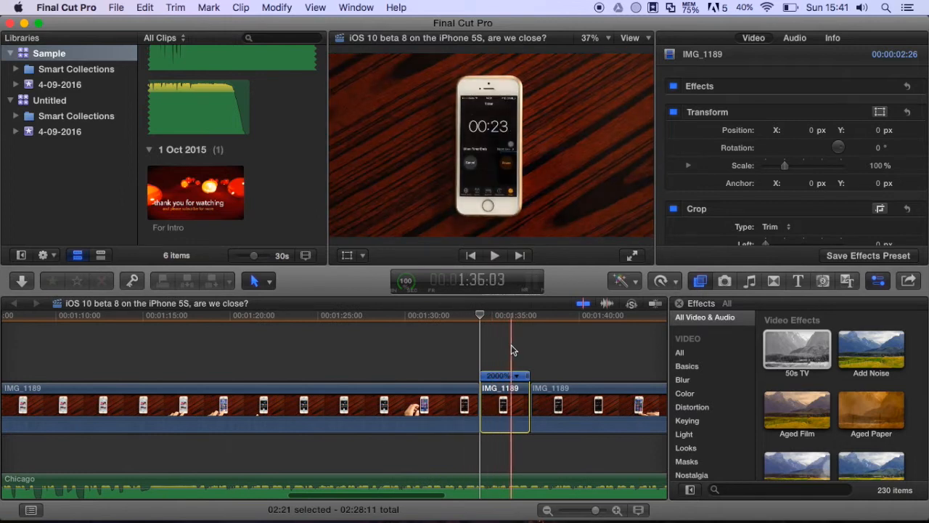
# Step: Set the retimed IMG_1189 segment's video quality to Optical Flow
pyautogui.click(673, 283)
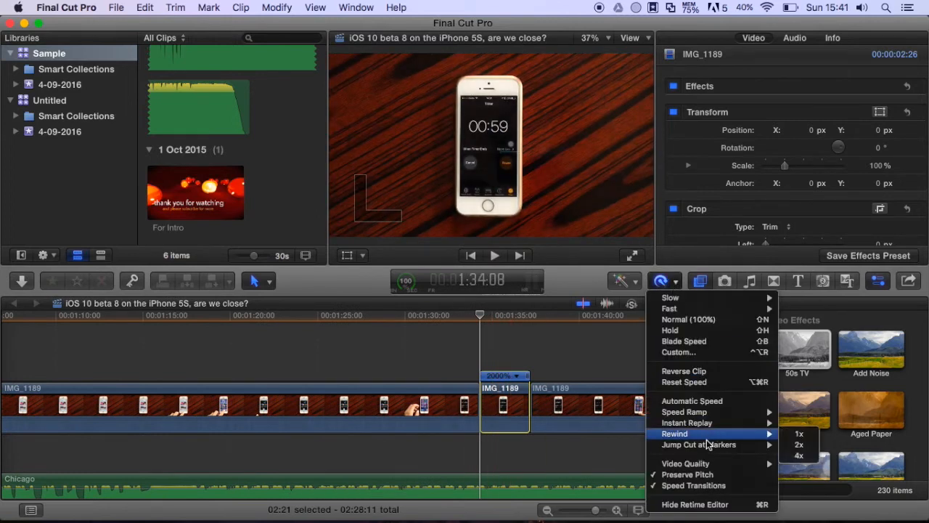
pyautogui.moveTo(712, 464)
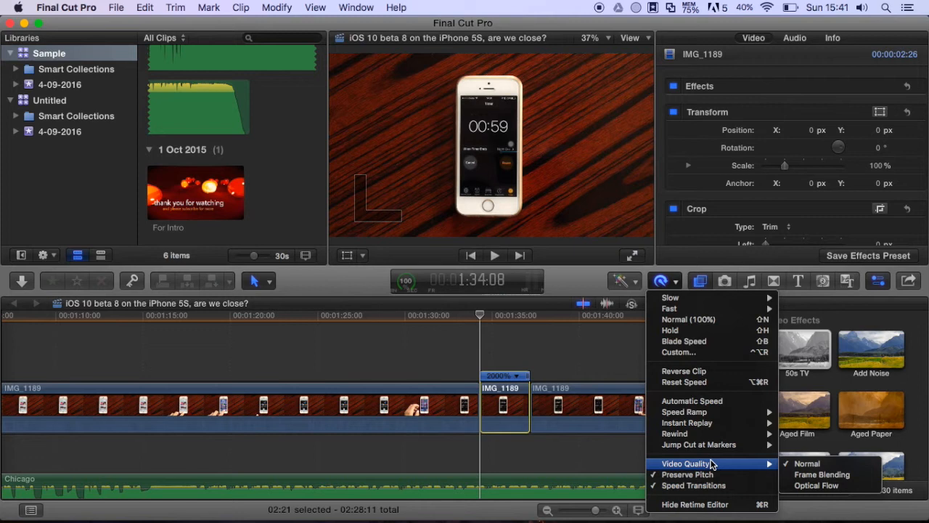
pyautogui.click(813, 483)
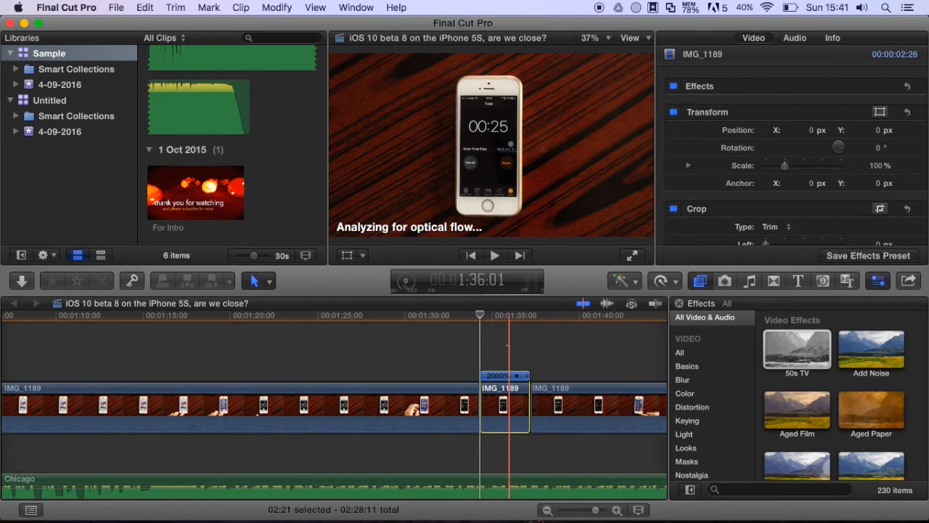
# Step: Check the next topic in the Stickies note, then place the For Intro clip above the end of IMG_1189 so they overlap
pyautogui.click(518, 498)
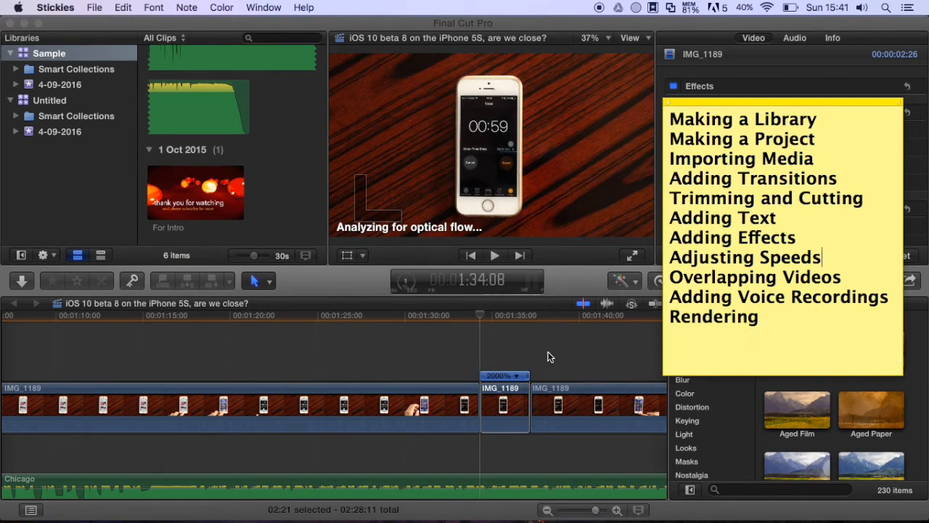
pyautogui.hscroll(15, 550, 357)
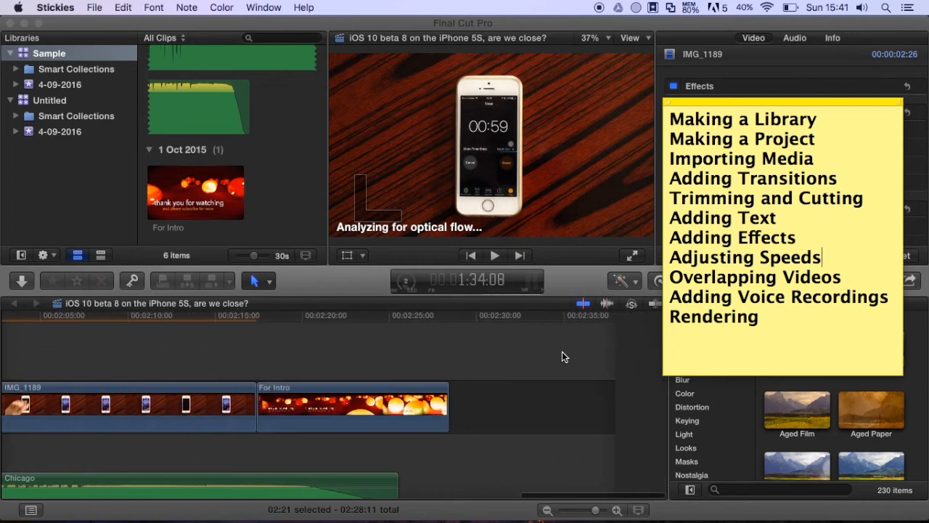
pyautogui.click(493, 407)
pyautogui.click(383, 415)
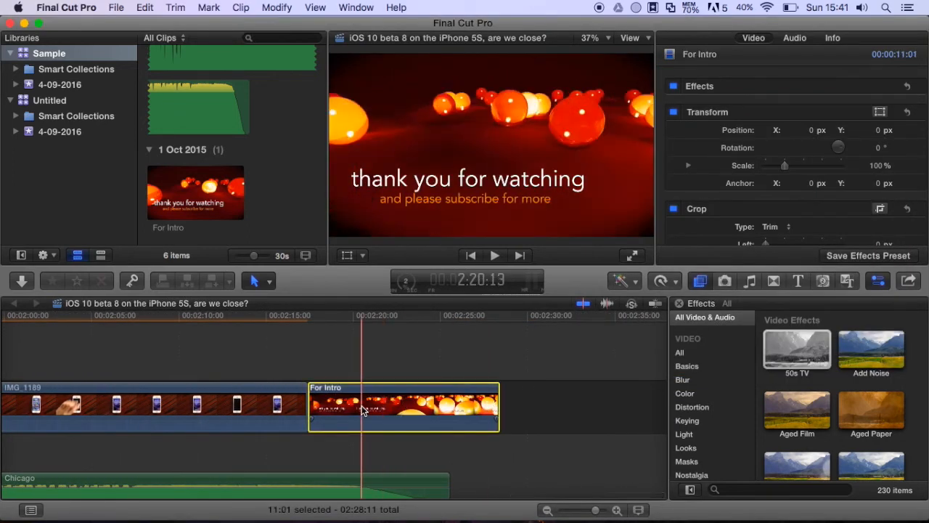
pyautogui.moveTo(363, 411); pyautogui.dragTo(337, 389)
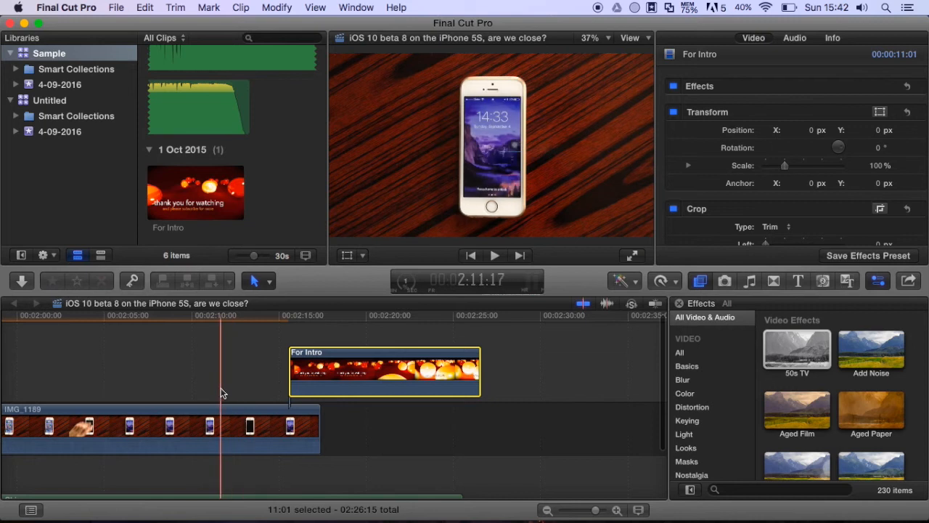
pyautogui.hscroll(-2, 223, 392)
# Step: Look up the topic after Overlapping Videos in the Stickies note and return to the start of the Final Cut Pro timeline
pyautogui.hotkey('ctrl', 'Up')
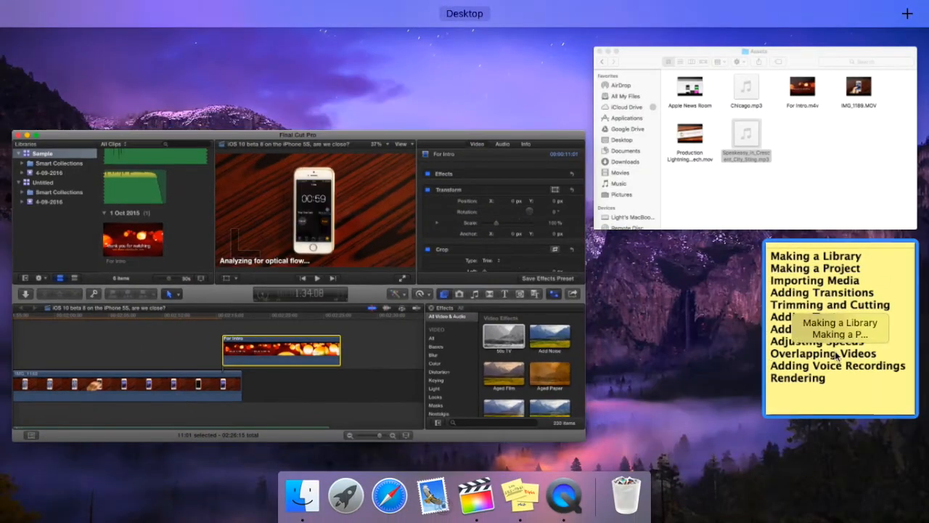
pyautogui.click(837, 354)
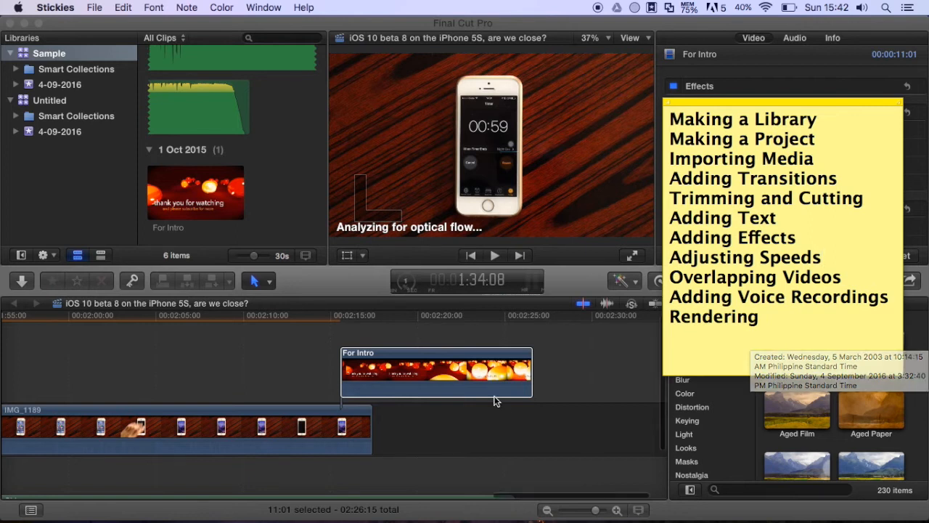
pyautogui.hscroll(-10, 488, 396)
pyautogui.hscroll(-15, 376, 410)
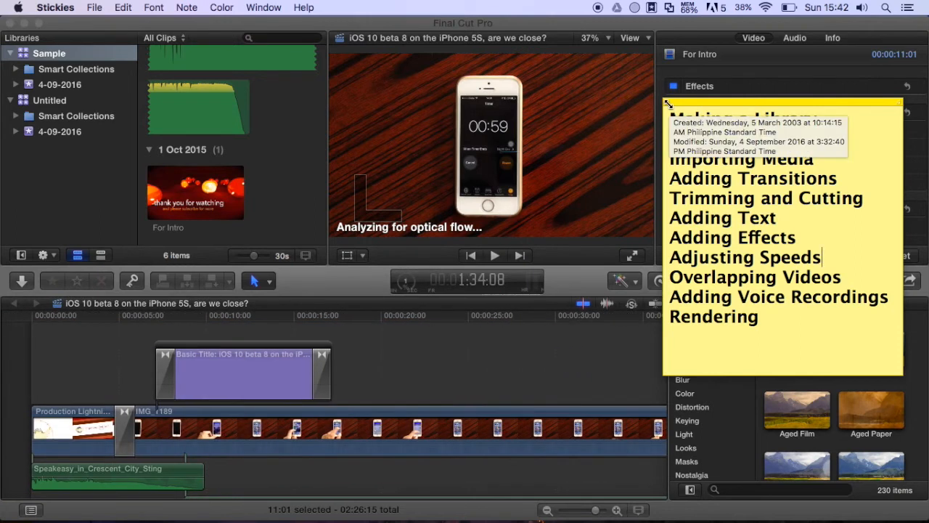
pyautogui.click(496, 354)
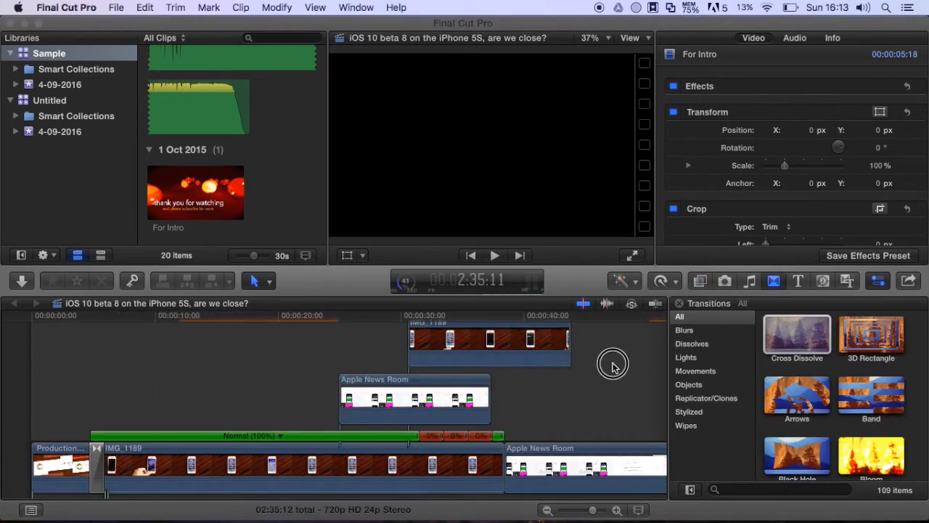
# Step: Look over the stacked clips near the timeline's start, recheck the Stickies topic list and return to Final Cut Pro
pyautogui.click(612, 365)
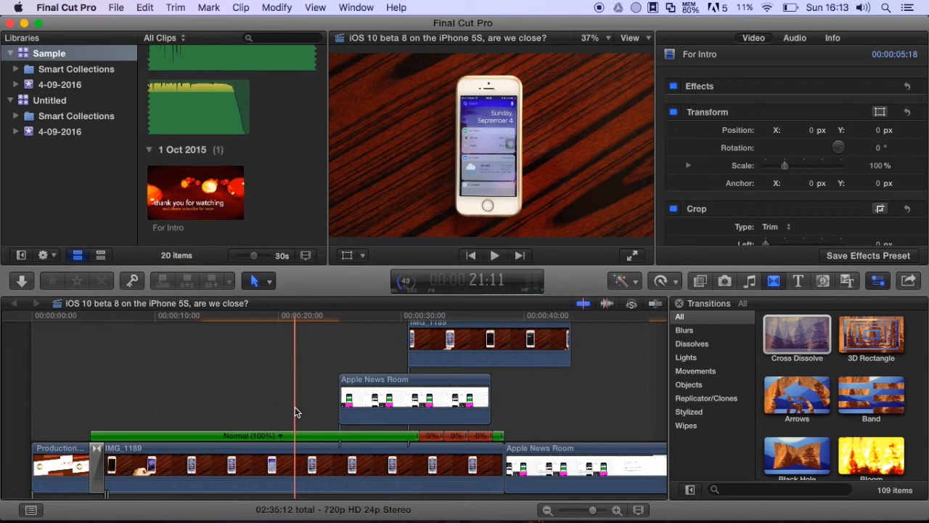
pyautogui.hscroll(10, 295, 406)
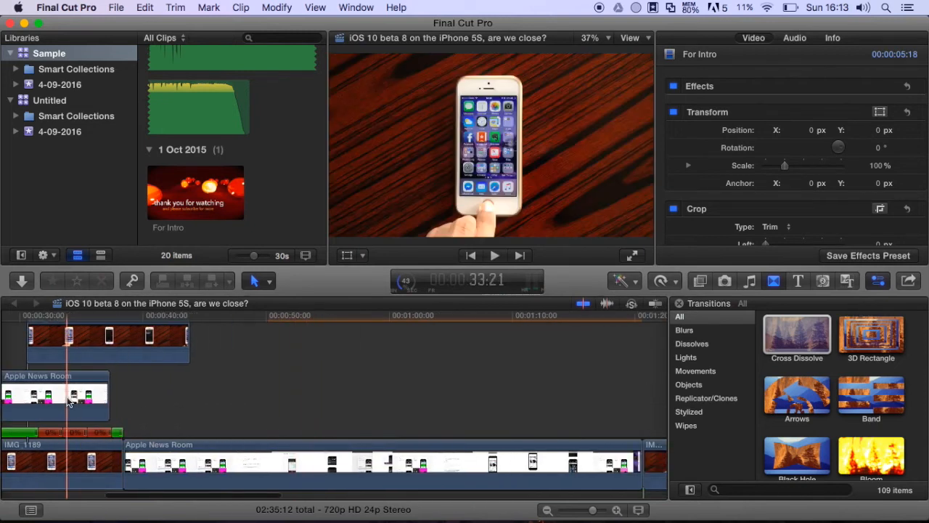
pyautogui.click(514, 491)
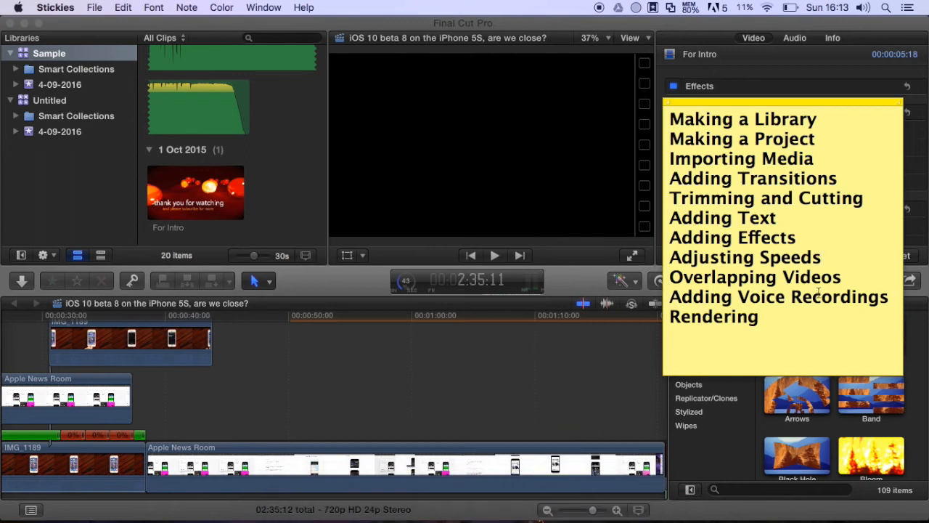
pyautogui.hscroll(-10, 469, 361)
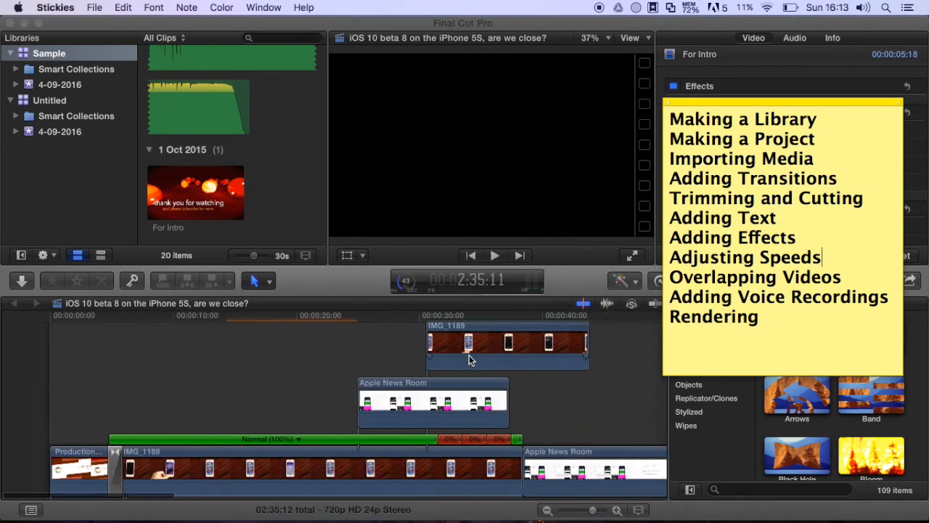
pyautogui.click(350, 408)
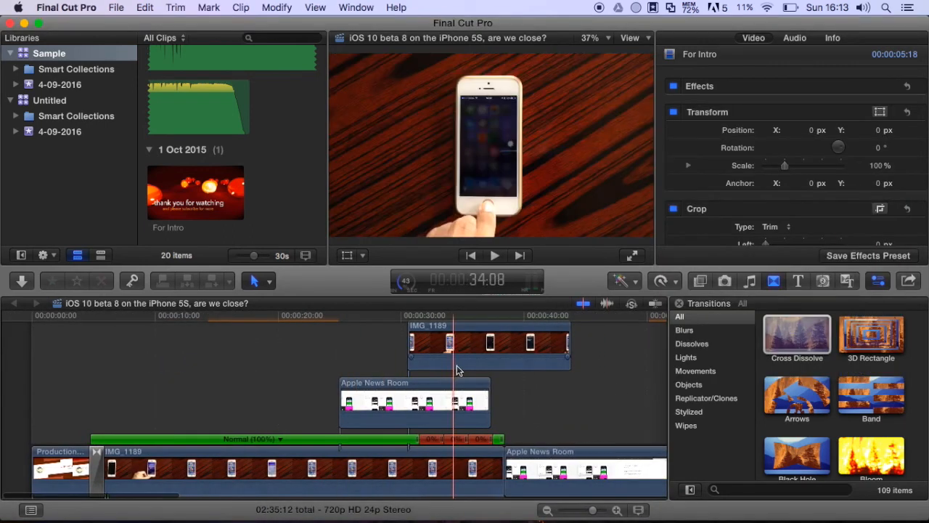
# Step: Examine the project timeline from the stacked clips to the closing For Intro clip, including the voice recordings under the Chicago track
pyautogui.scroll(-3, 487, 371)
pyautogui.hscroll(2, 487, 371)
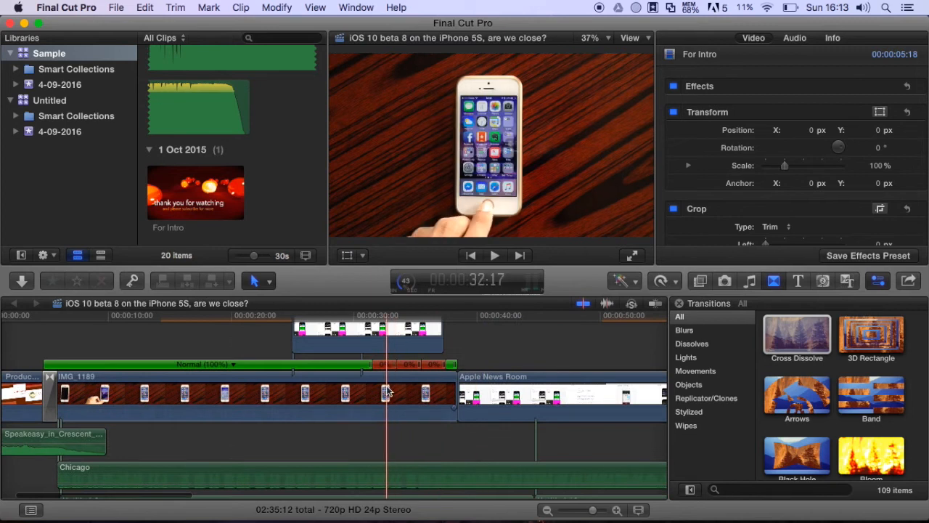
pyautogui.scroll(-2, 429, 396)
pyautogui.hscroll(1, 429, 395)
pyautogui.hscroll(8, 410, 456)
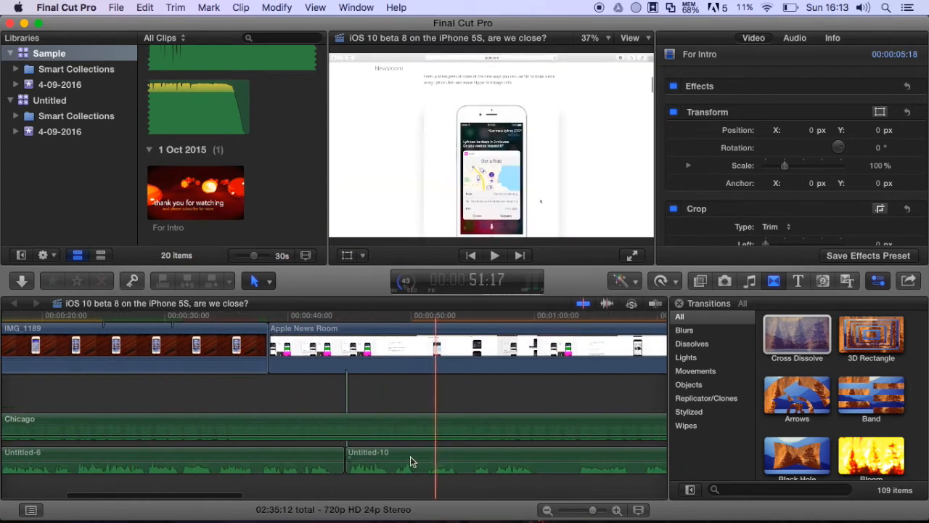
pyautogui.hscroll(5, 432, 445)
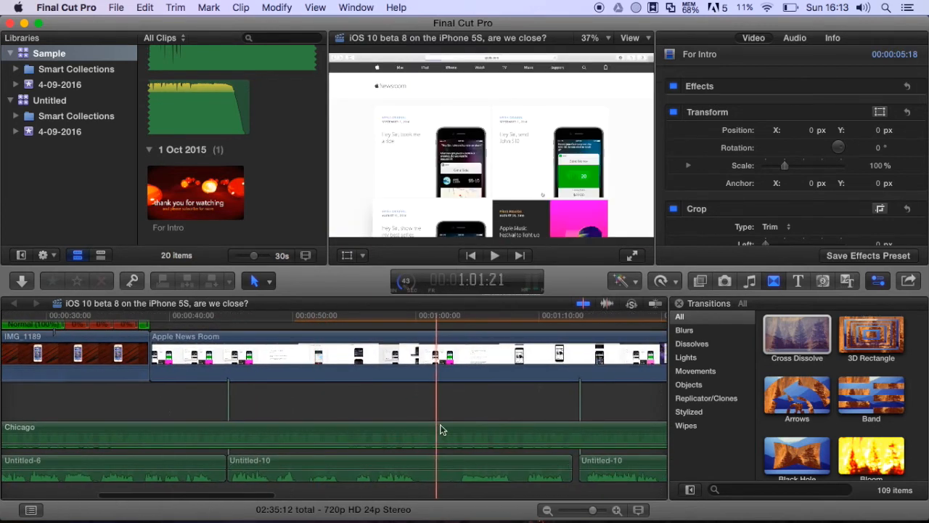
pyautogui.hscroll(2, 463, 430)
pyautogui.scroll(1, 464, 430)
pyautogui.scroll(2, 463, 425)
pyautogui.hscroll(15, 464, 425)
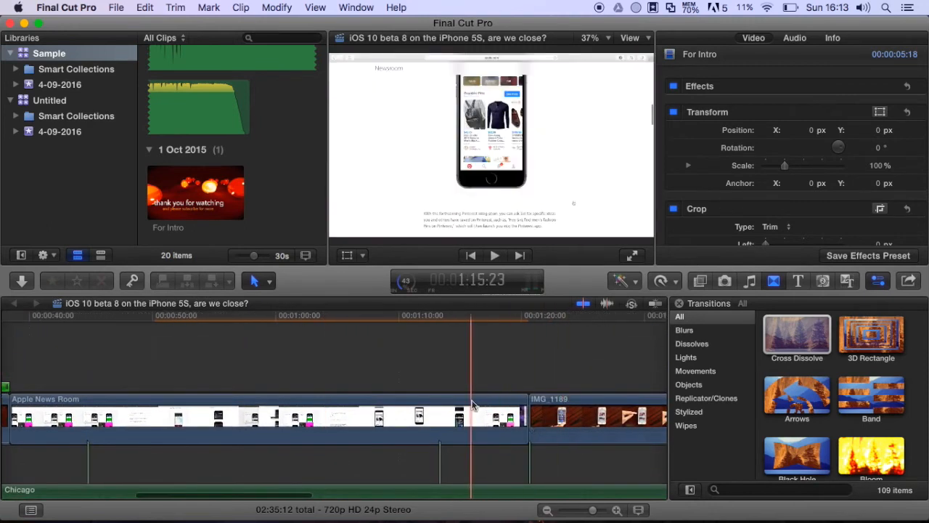
pyautogui.hscroll(14, 472, 404)
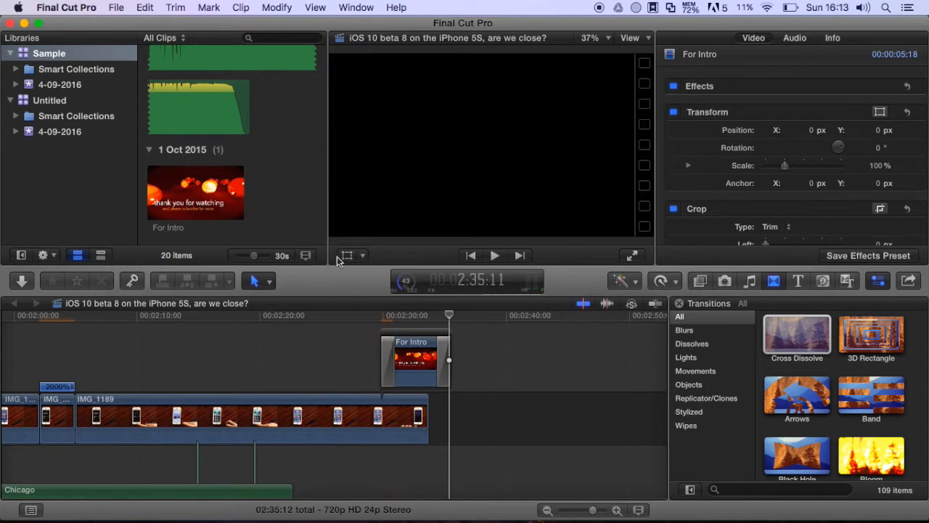
pyautogui.hscroll(-20, 352, 360)
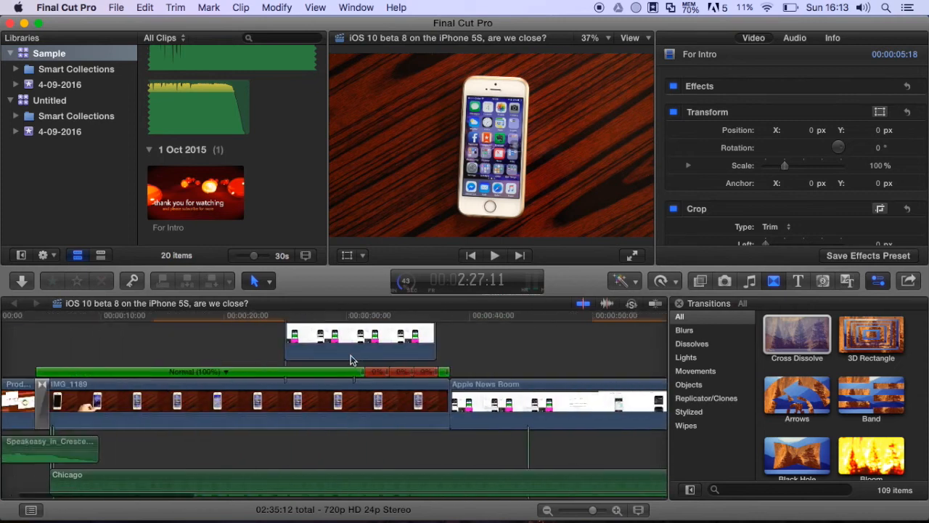
pyautogui.hscroll(10, 350, 360)
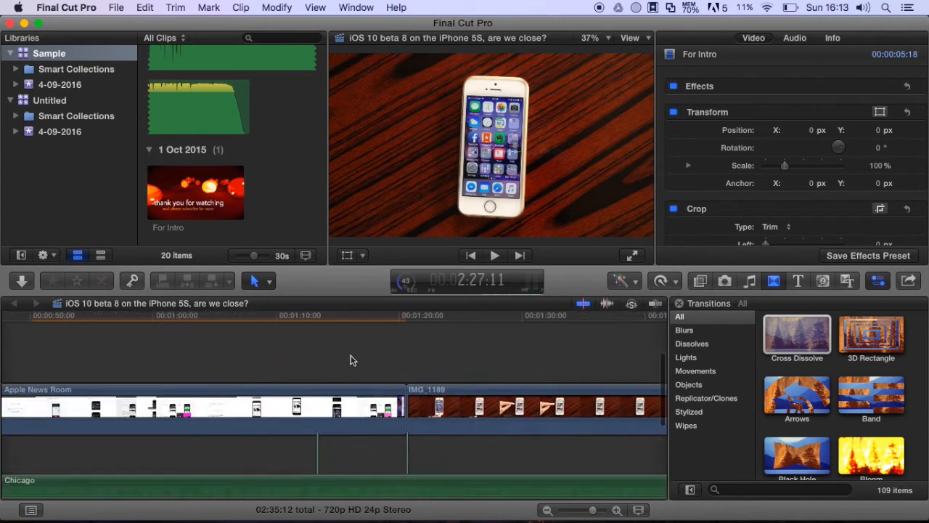
pyautogui.scroll(-2, 350, 360)
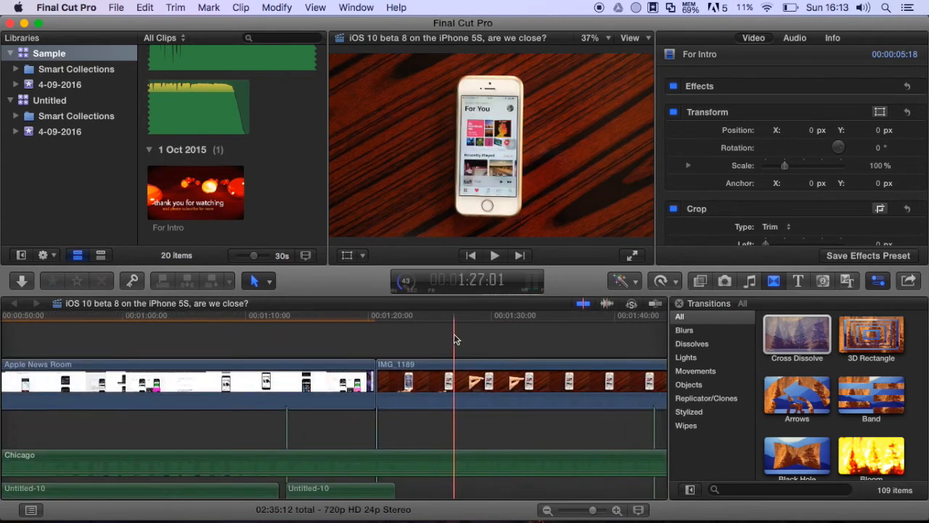
# Step: Open the voiceover recorder and review its built-in microphone channel options, then look through the project timeline
pyautogui.press('alt+super+8')
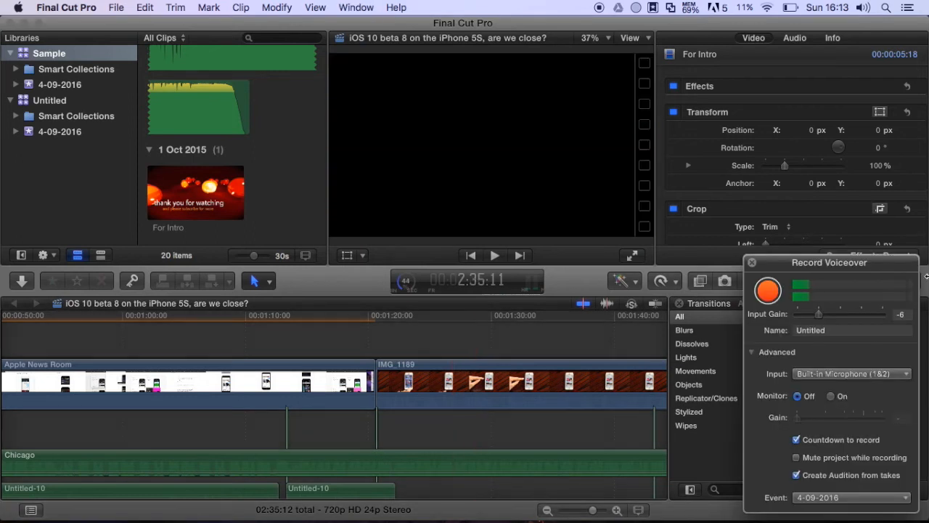
pyautogui.click(861, 374)
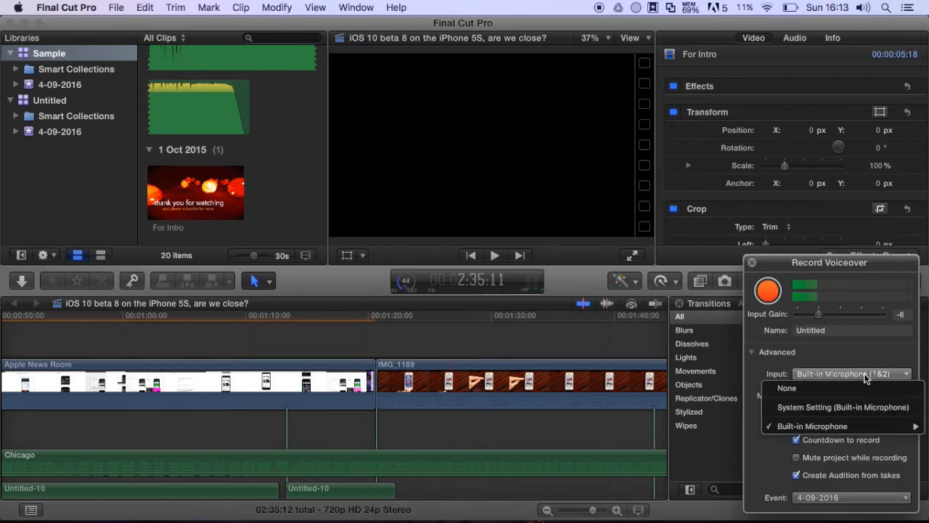
pyautogui.moveTo(864, 428)
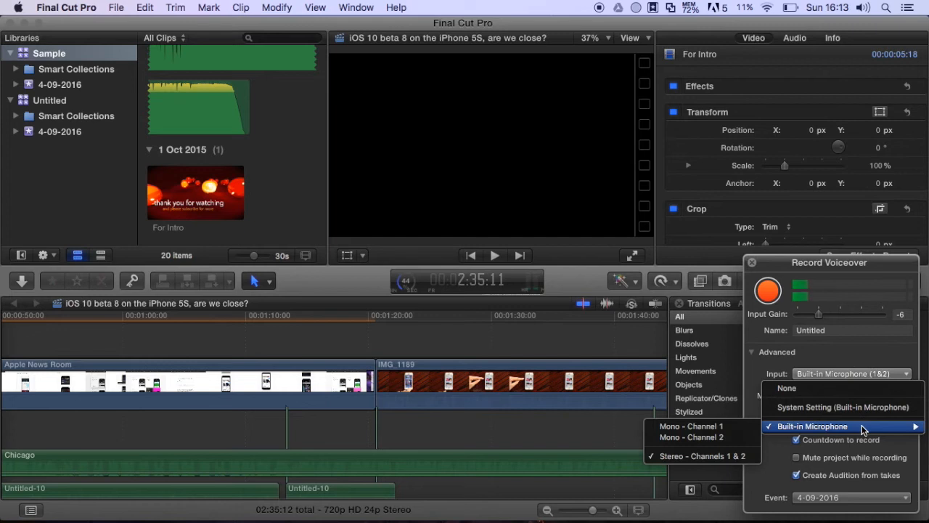
pyautogui.click(845, 332)
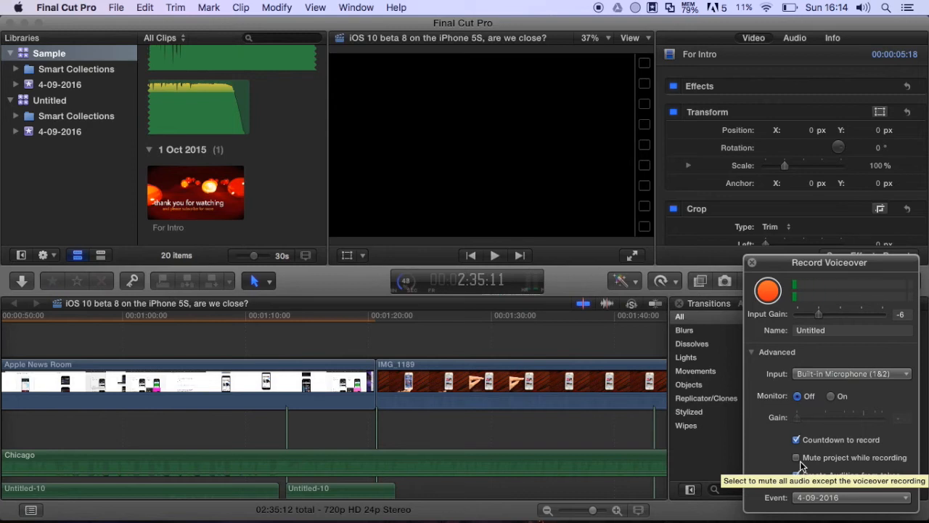
pyautogui.hscroll(10, 505, 413)
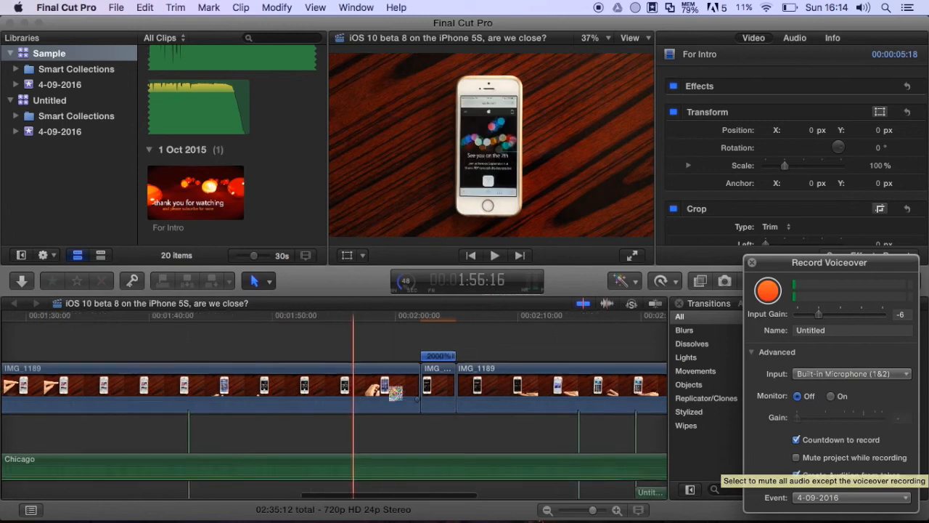
pyautogui.hscroll(5, 354, 406)
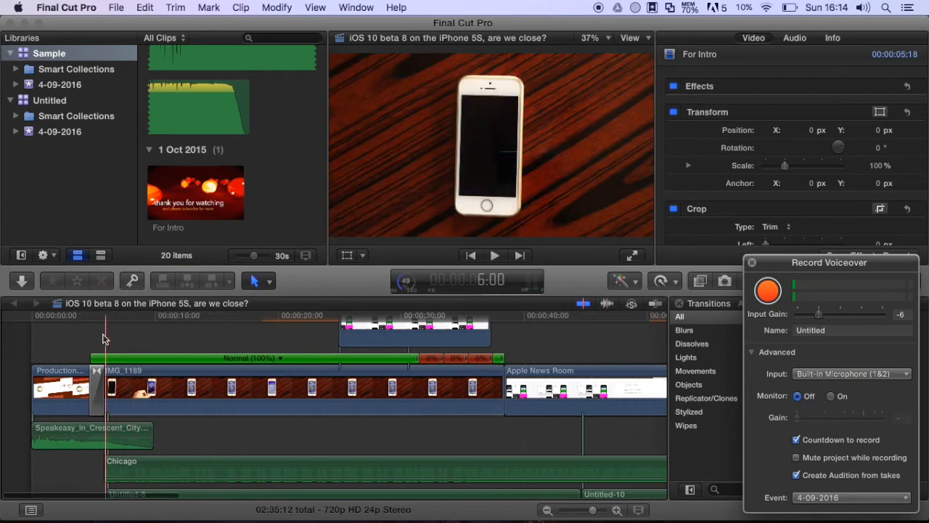
# Step: Place the playhead at 16:07 in the IMG_1189 clip and move the voiceover recorder up over the inspector
pyautogui.click(94, 331)
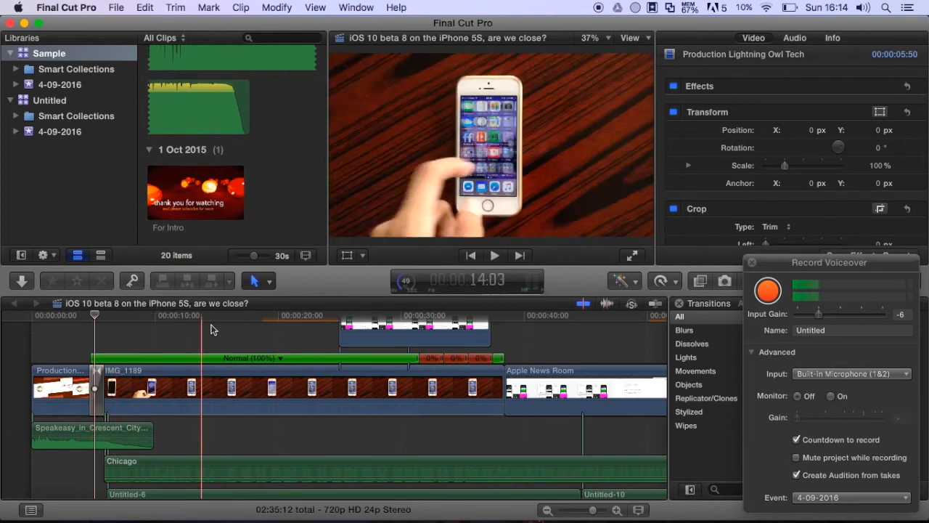
pyautogui.click(232, 334)
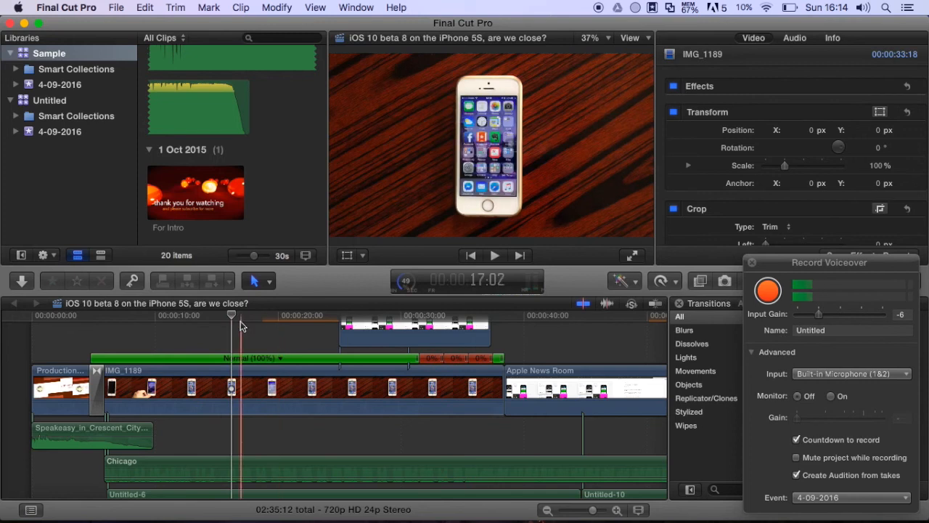
pyautogui.moveTo(804, 272); pyautogui.dragTo(796, 150)
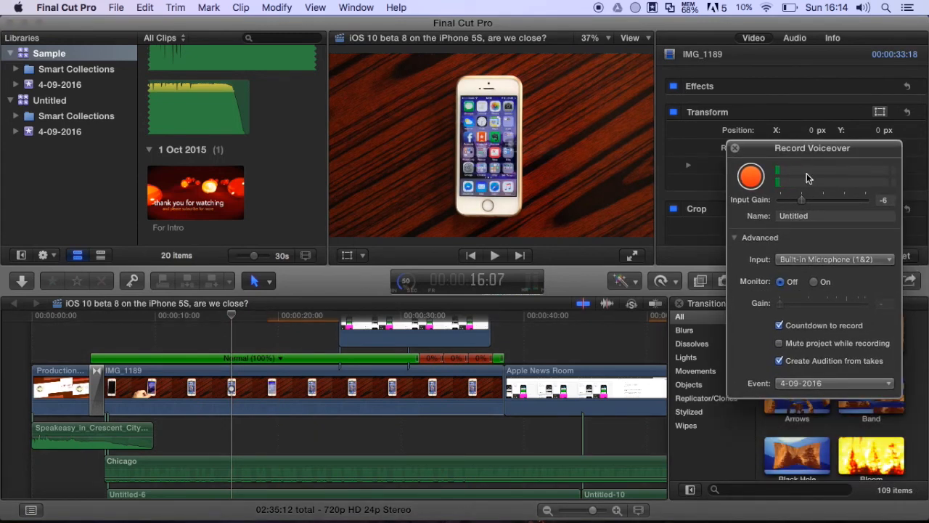
# Step: Check the remaining topic in the Stickies note, discard the note without saving and return to Final Cut Pro
pyautogui.click(528, 508)
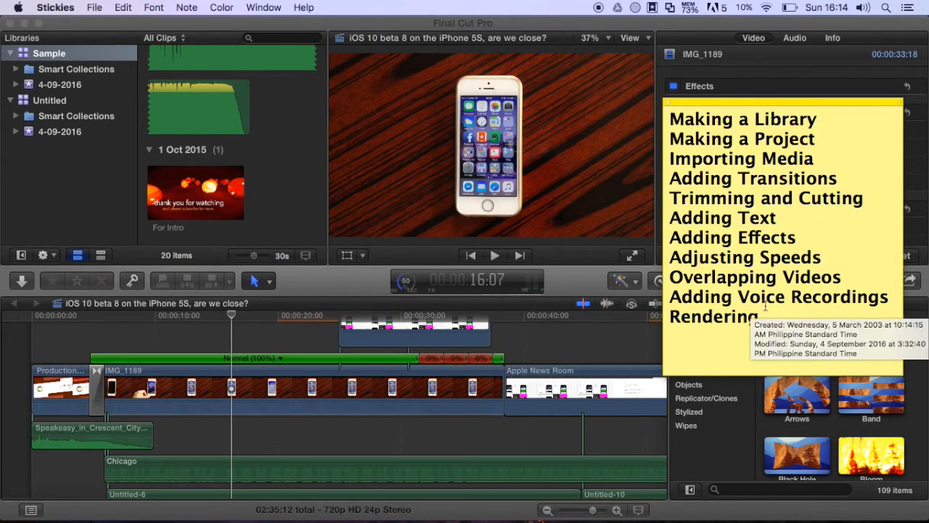
pyautogui.click(670, 104)
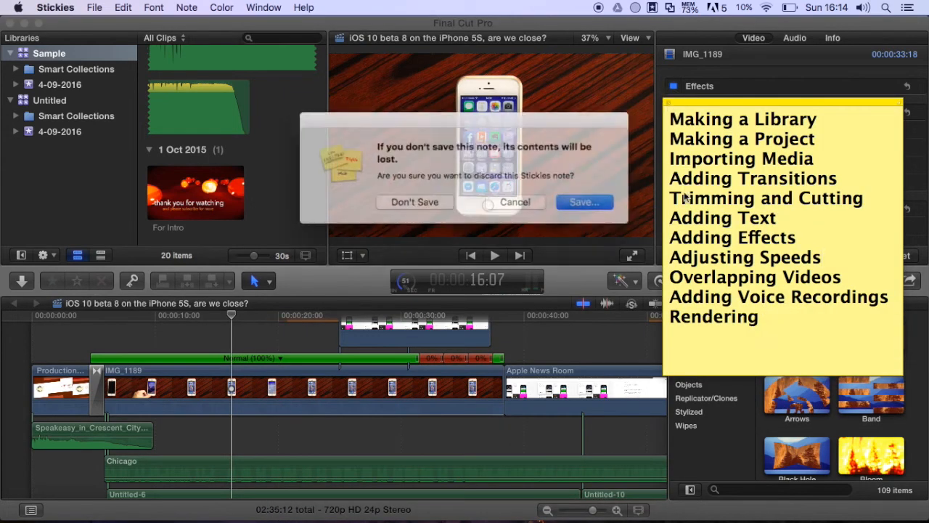
pyautogui.click(418, 200)
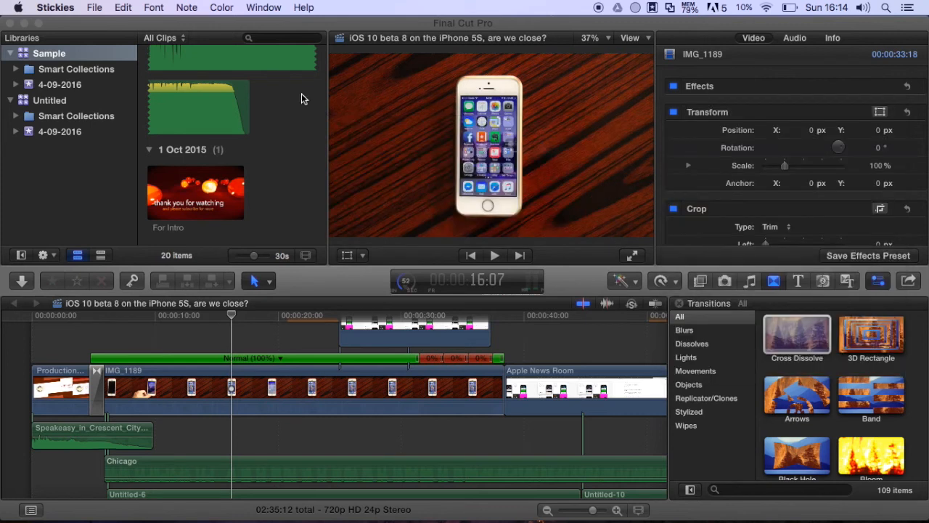
pyautogui.click(303, 138)
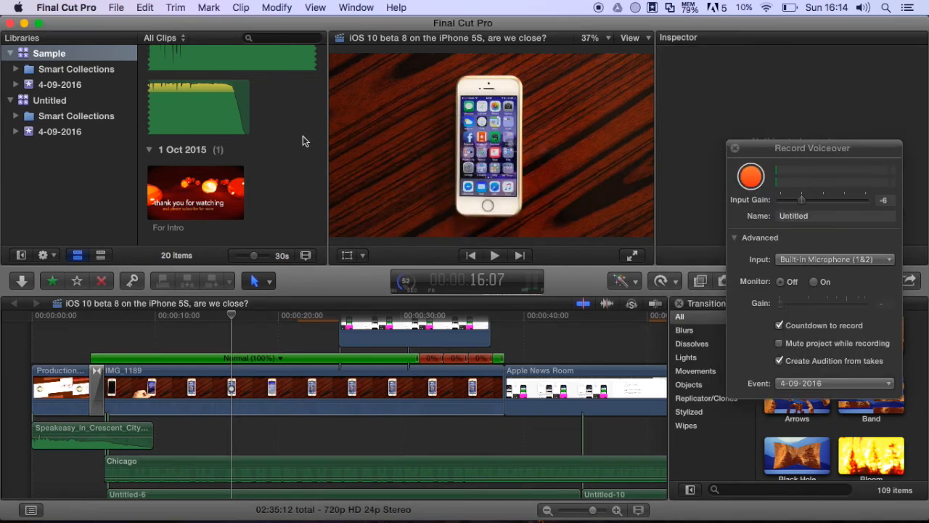
# Step: Open the Master File export for the project, review its info and settings, and cancel the export
pyautogui.click(116, 7)
pyautogui.moveTo(168, 144)
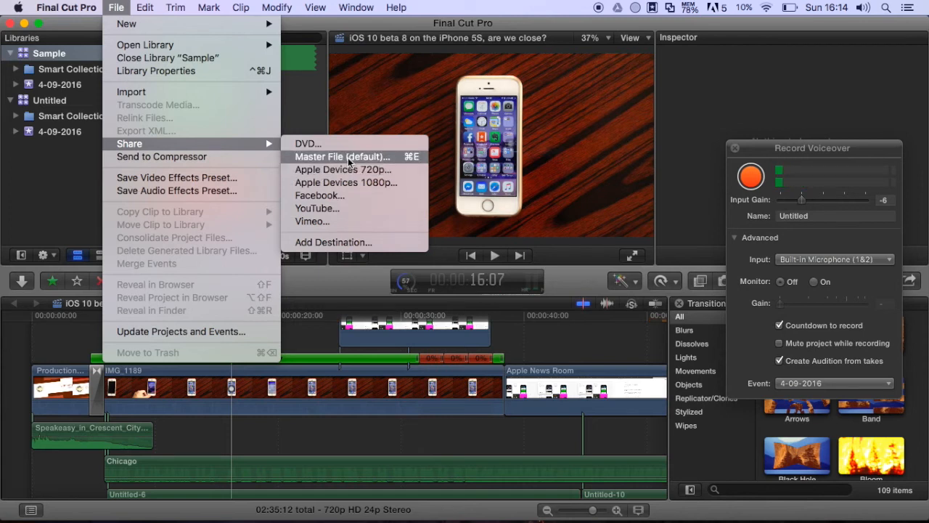
pyautogui.click(348, 157)
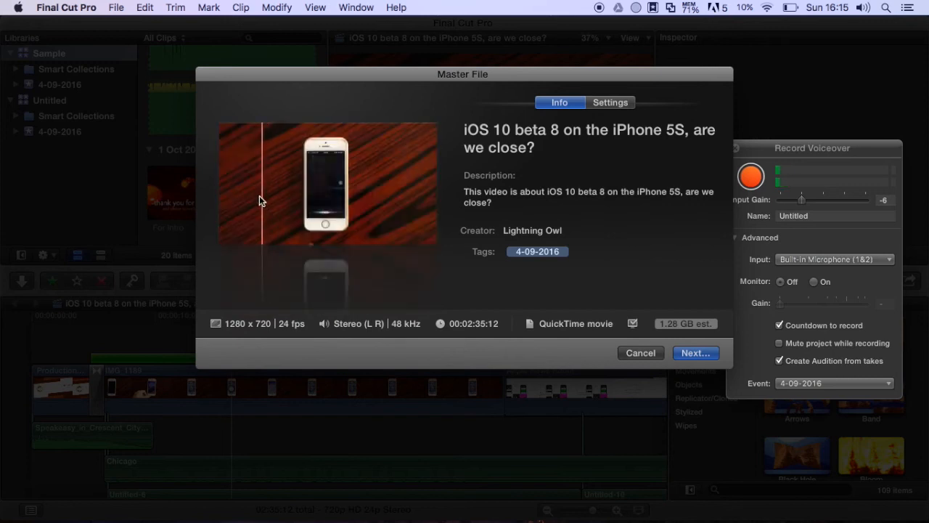
pyautogui.click(621, 102)
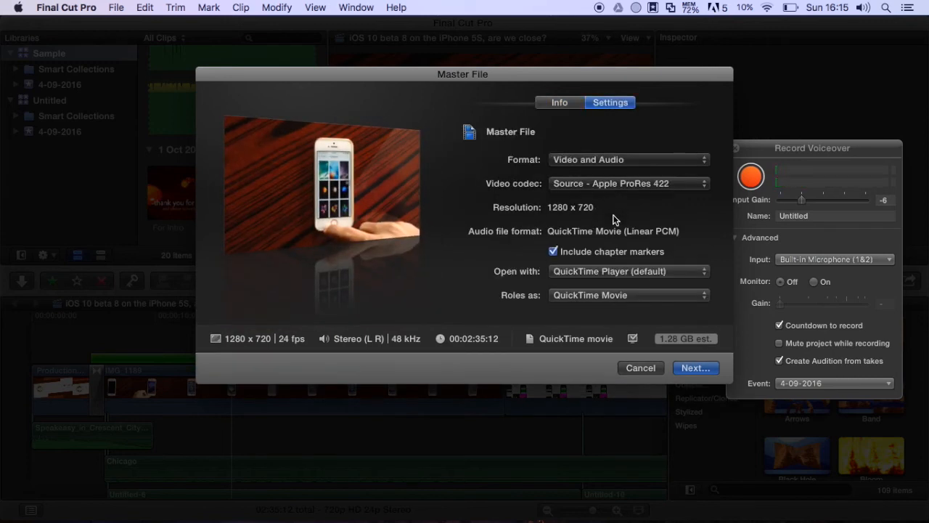
pyautogui.click(564, 107)
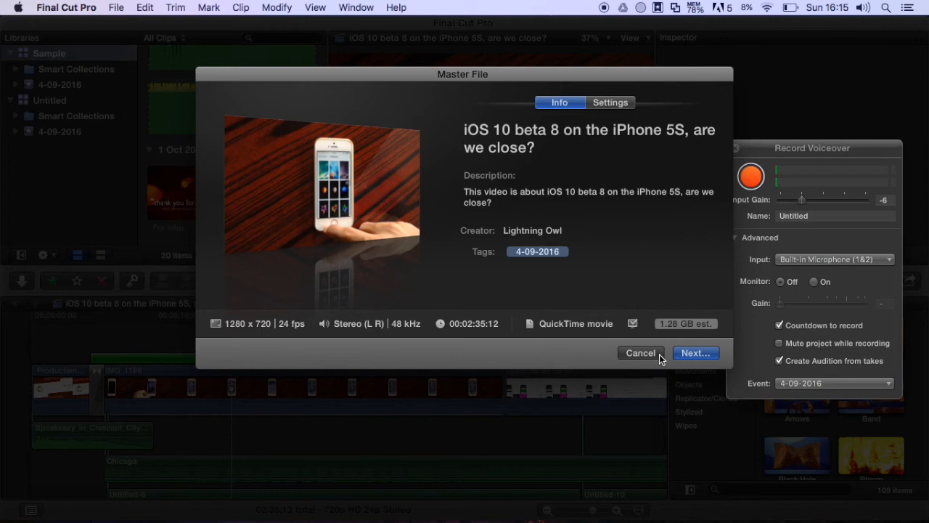
pyautogui.click(640, 353)
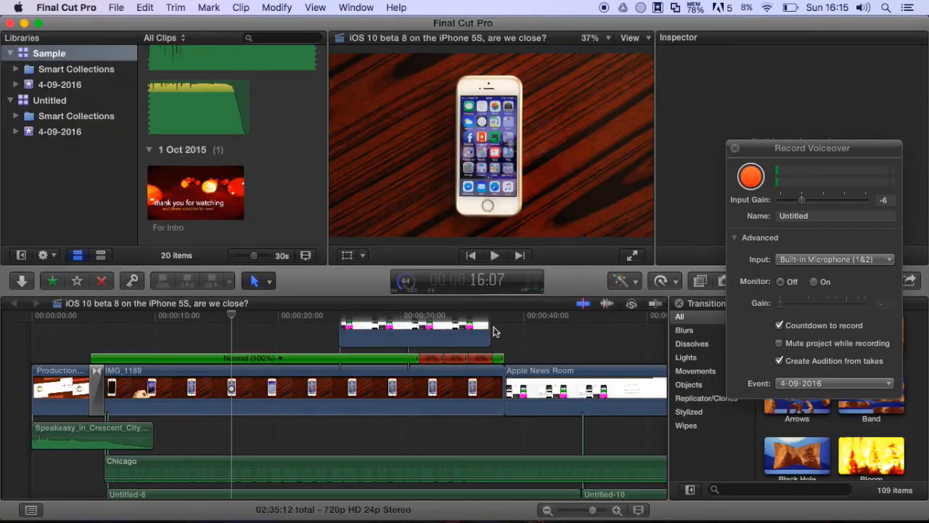
# Step: Share the project with the Apple Devices 720p destination
pyautogui.click(209, 7)
pyautogui.moveTo(116, 7)
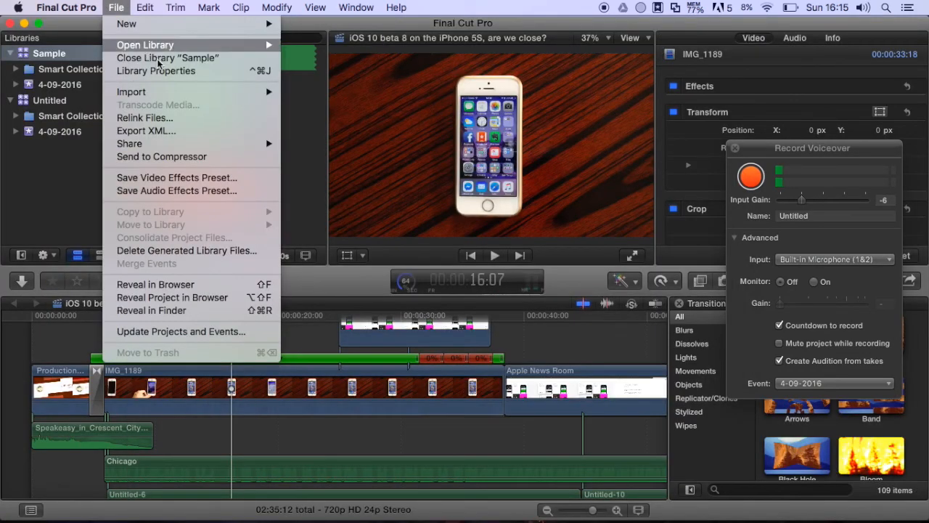
pyautogui.moveTo(243, 146)
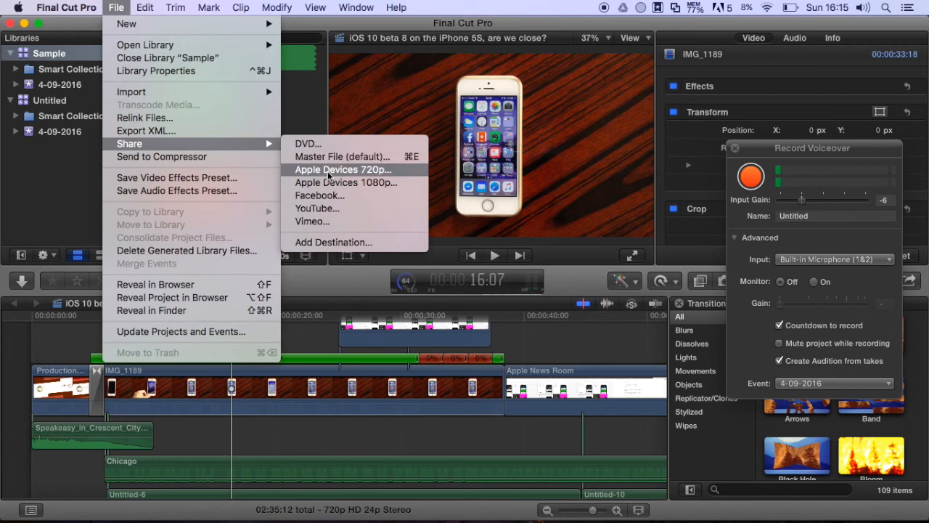
pyautogui.click(345, 173)
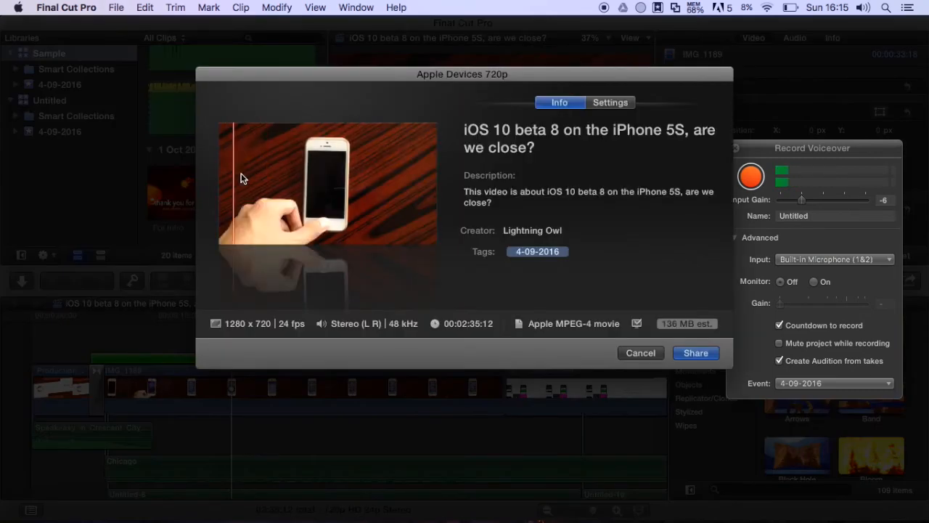
pyautogui.click(692, 353)
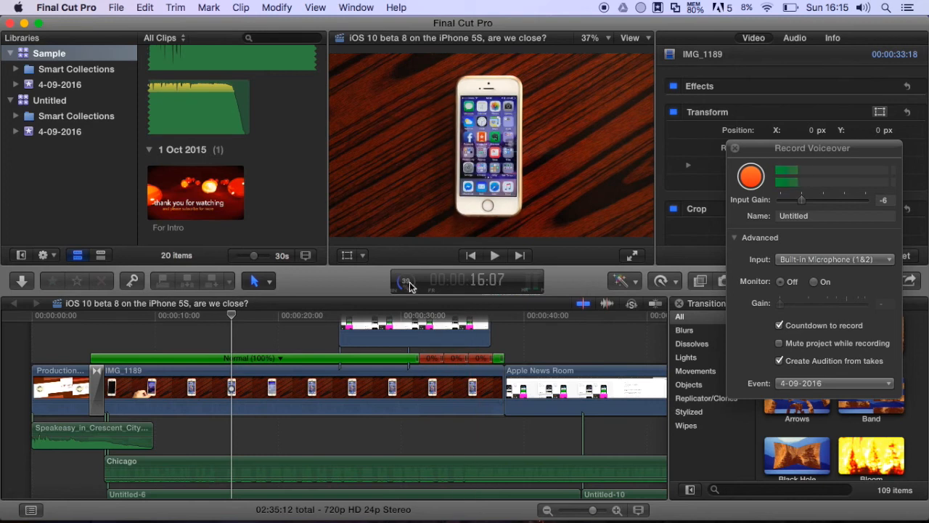
# Step: Inspect the progress of the sharing and transcoding background tasks with their details expanded, then close the task list
pyautogui.click(408, 281)
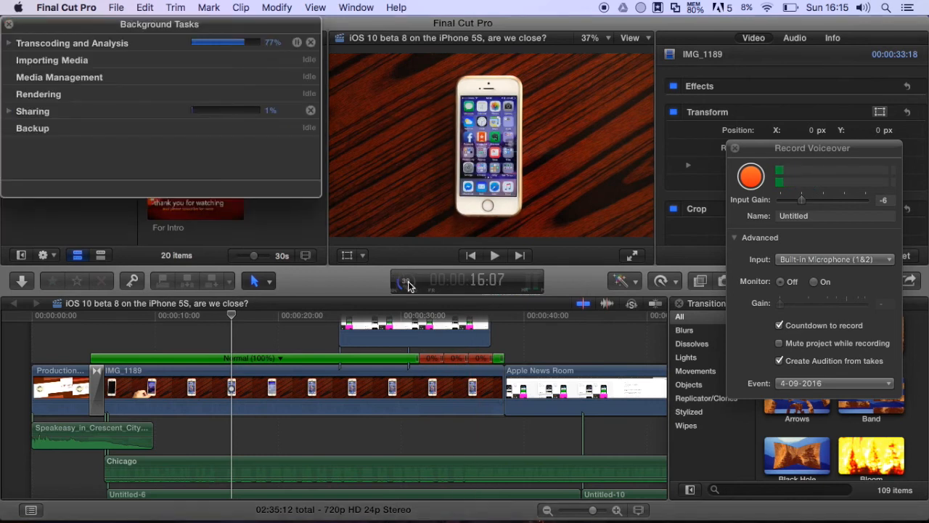
pyautogui.click(9, 113)
pyautogui.click(9, 44)
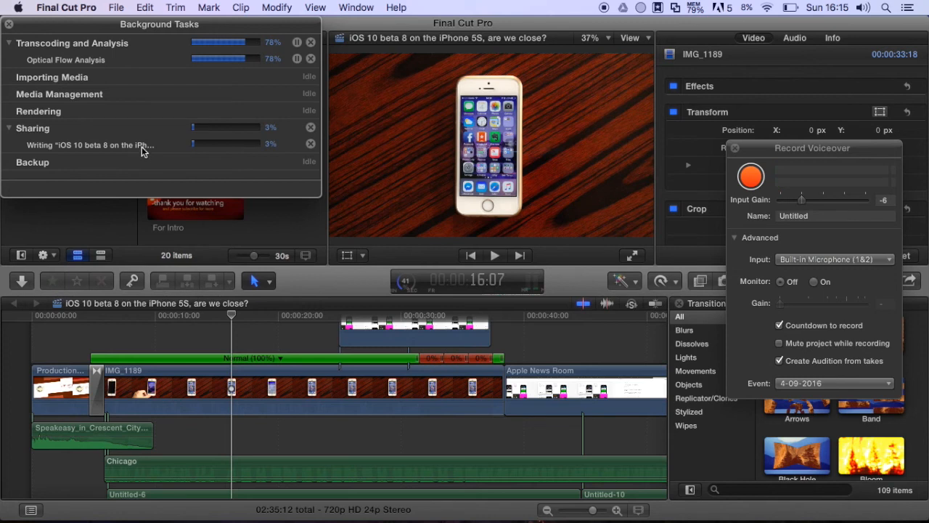
pyautogui.click(8, 24)
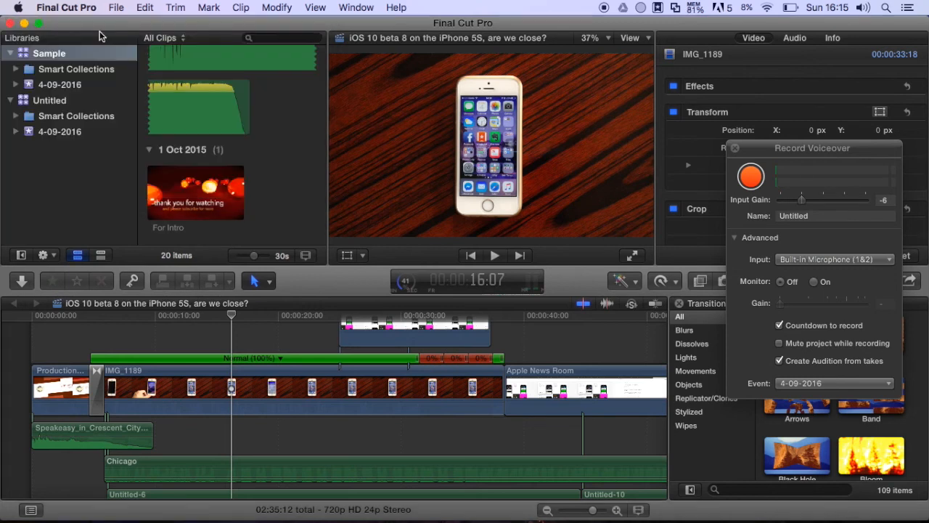
# Step: Open the Master File save dialog, browse possible destination folders such as Documents and Downloads, and cancel the export
pyautogui.click(116, 7)
pyautogui.moveTo(176, 146)
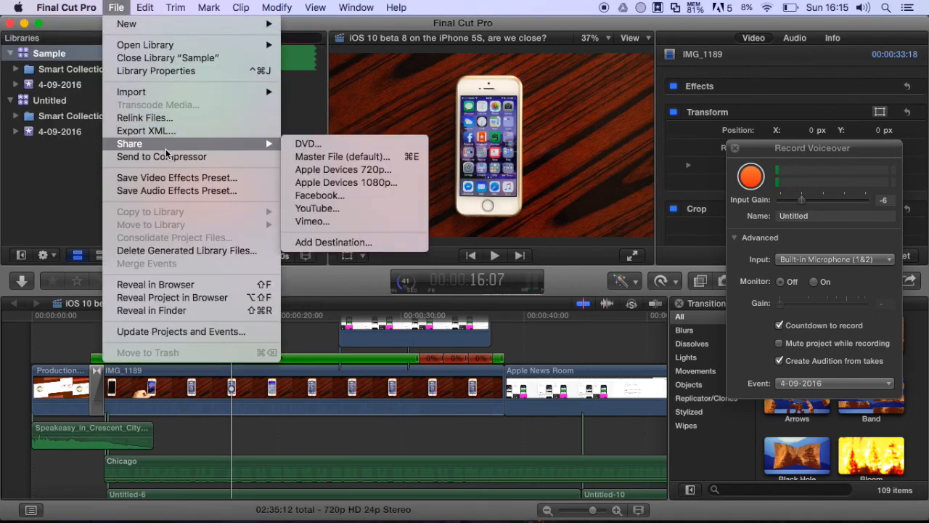
pyautogui.click(312, 157)
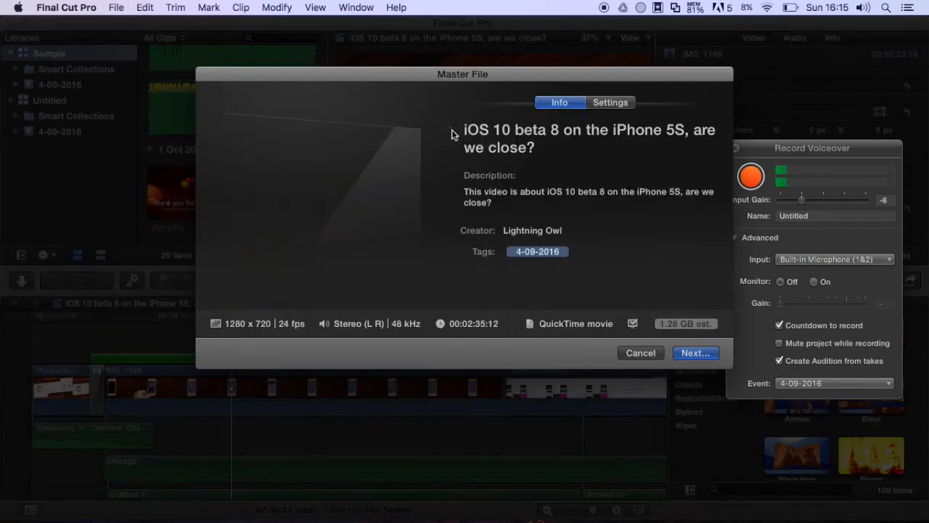
pyautogui.click(707, 353)
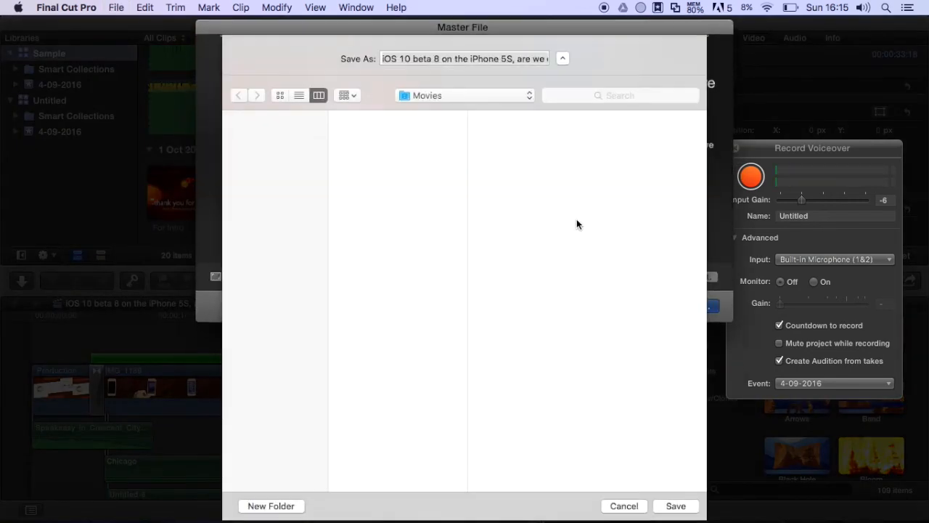
pyautogui.click(274, 224)
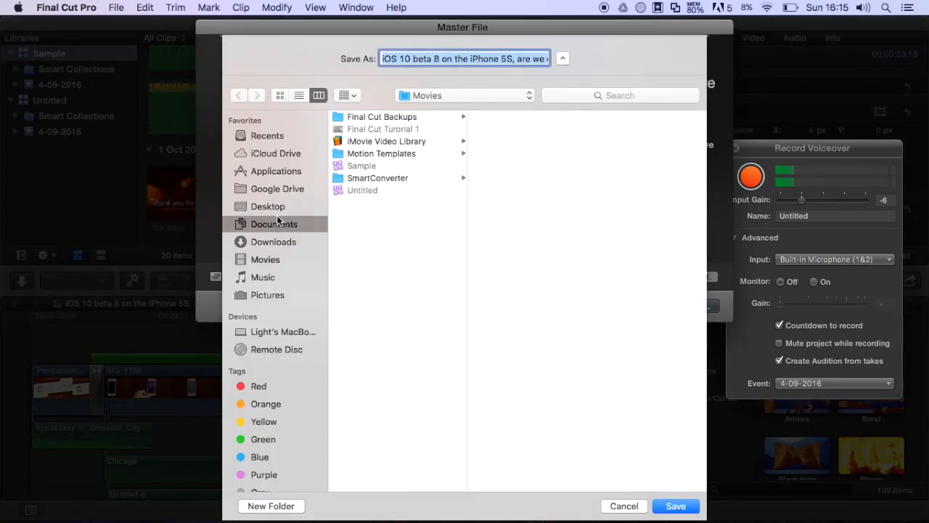
pyautogui.click(278, 208)
pyautogui.click(278, 189)
pyautogui.click(278, 171)
pyautogui.click(278, 154)
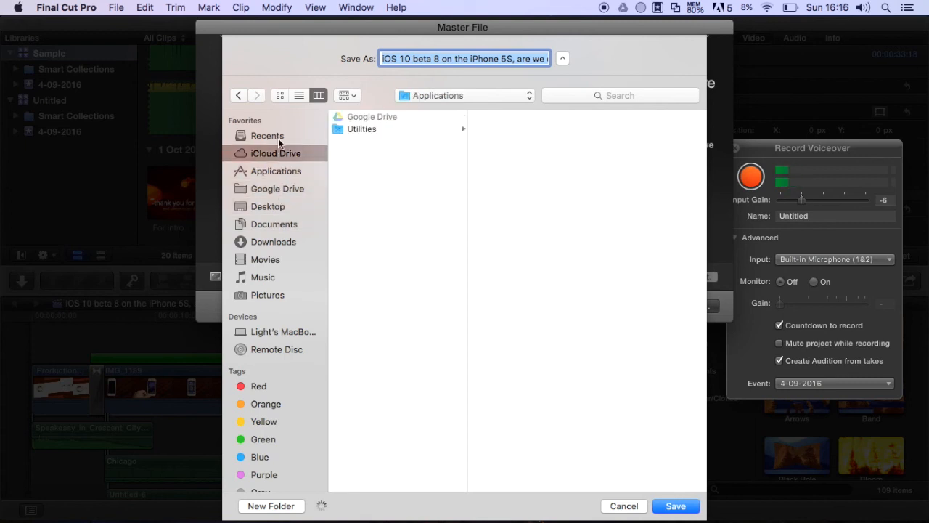
pyautogui.click(278, 137)
pyautogui.click(278, 224)
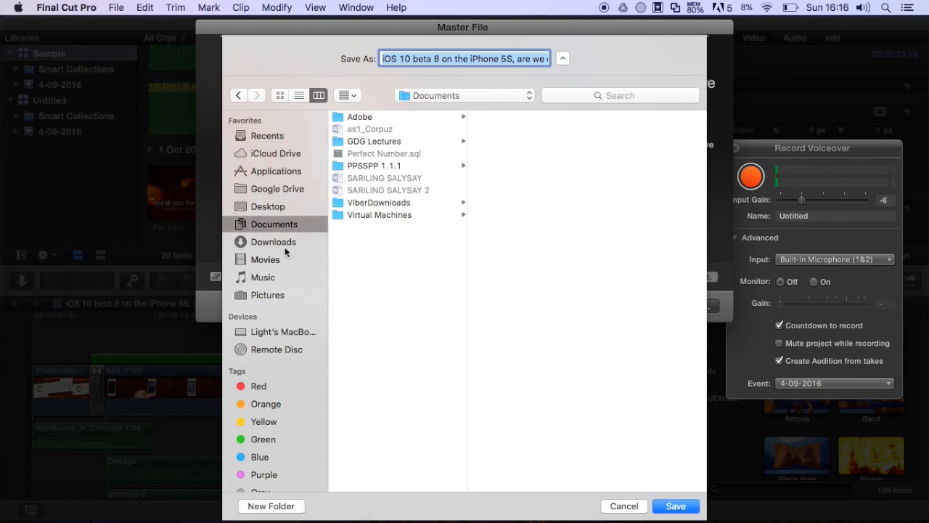
pyautogui.click(284, 243)
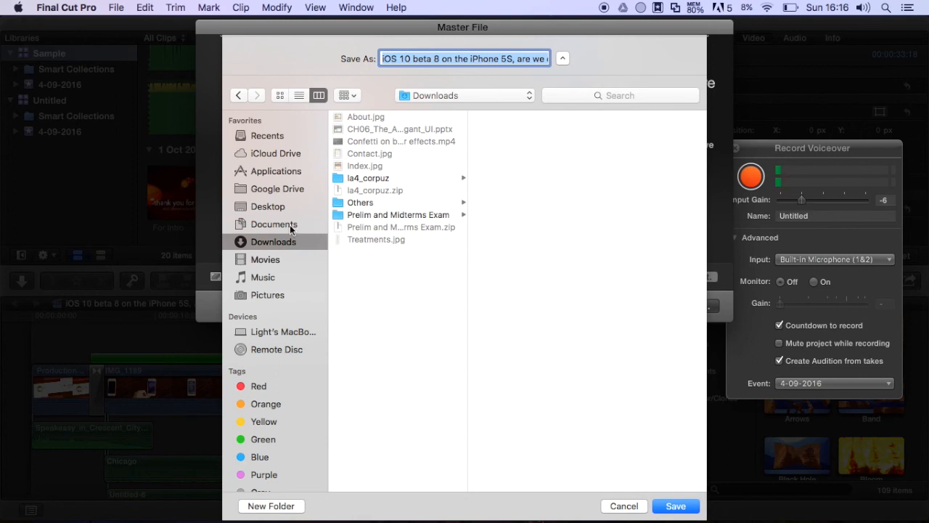
pyautogui.click(639, 502)
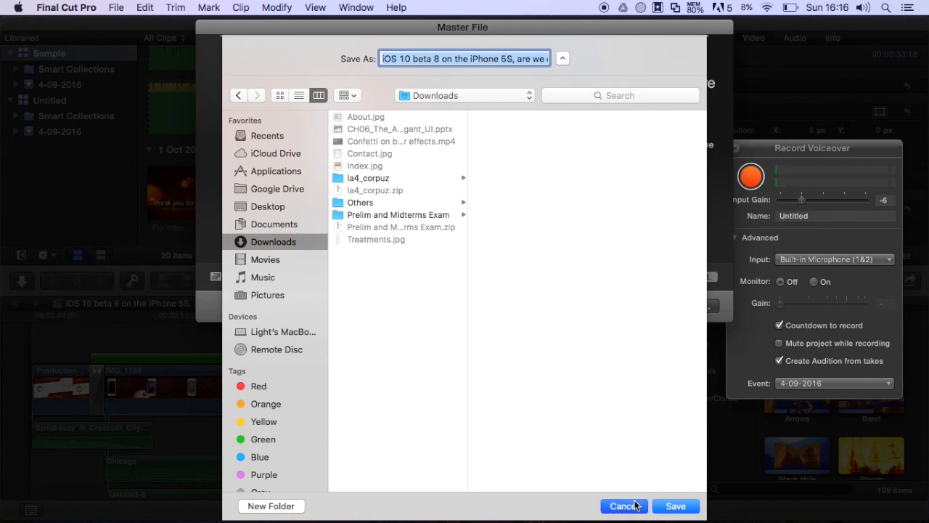
pyautogui.click(639, 353)
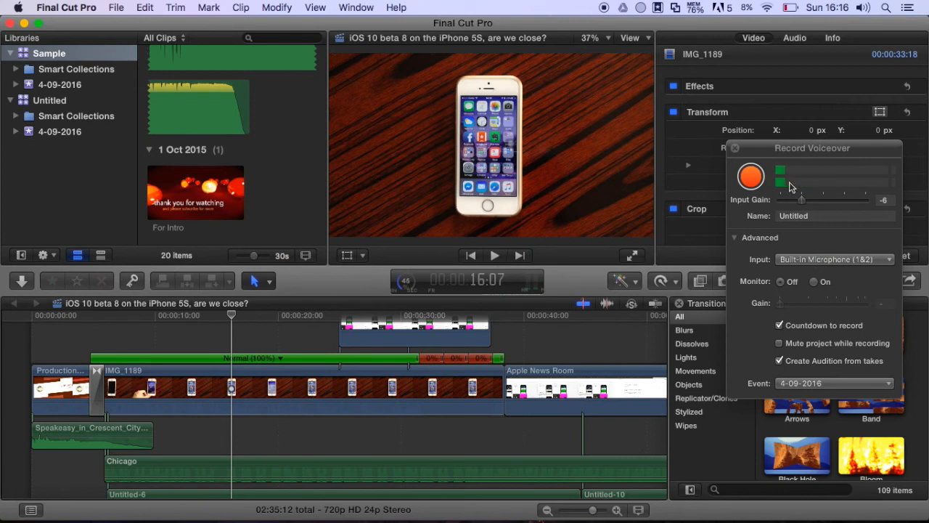
# Step: Check the background tasks, then switch to iTunes and show the Home Videos in the Movies library
pyautogui.click(403, 289)
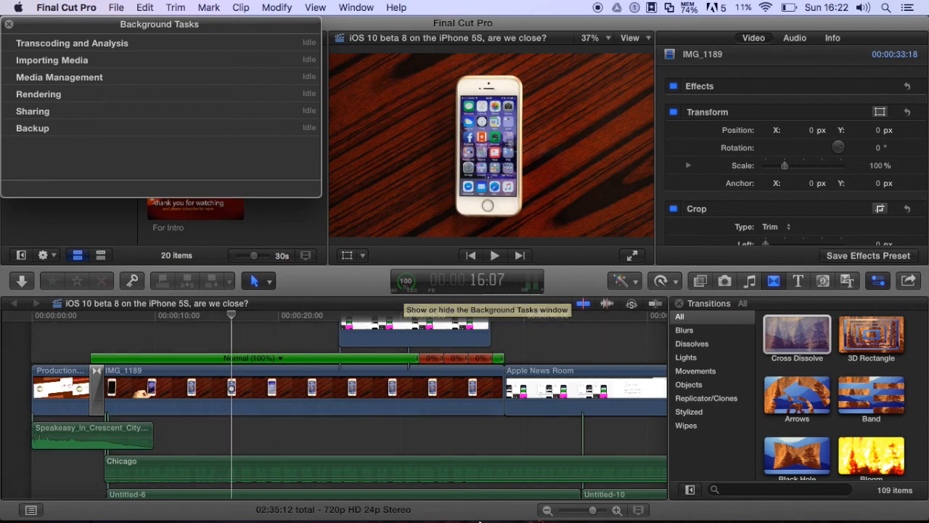
pyautogui.moveTo(500, 514)
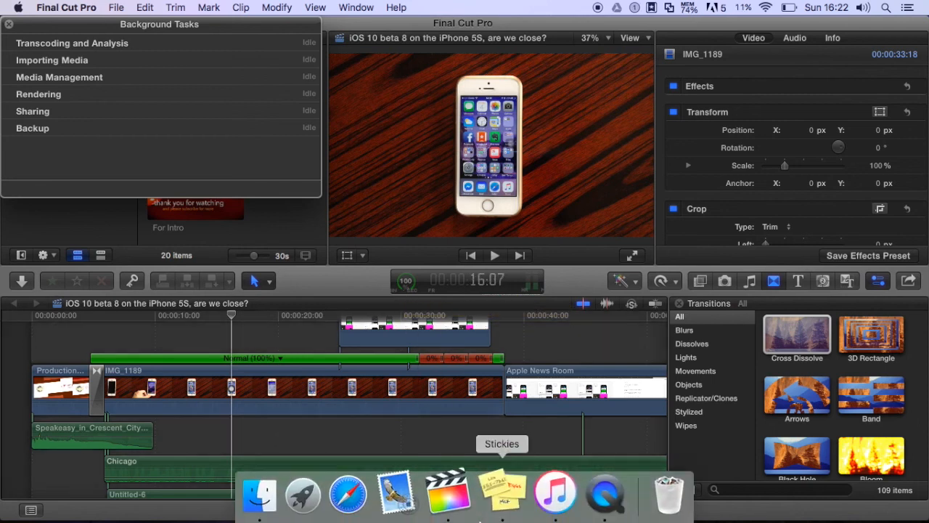
pyautogui.click(554, 514)
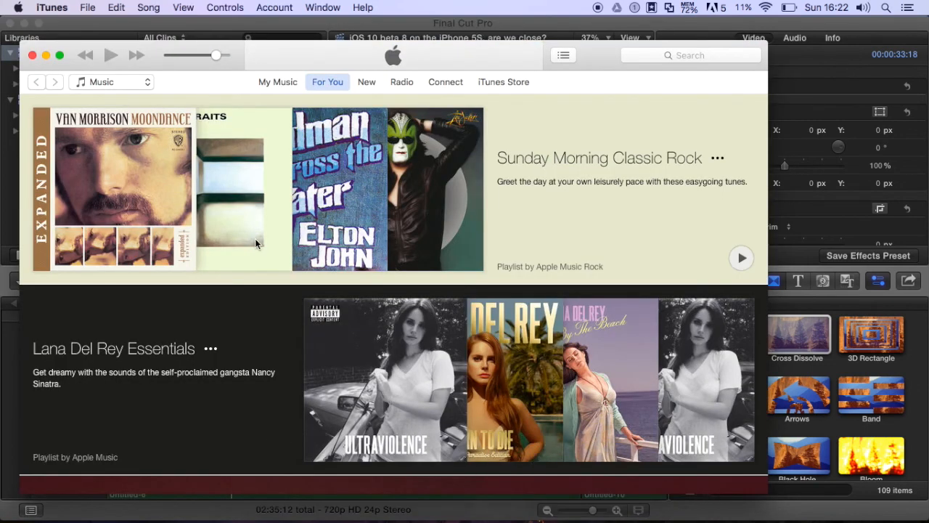
pyautogui.click(124, 90)
pyautogui.click(125, 96)
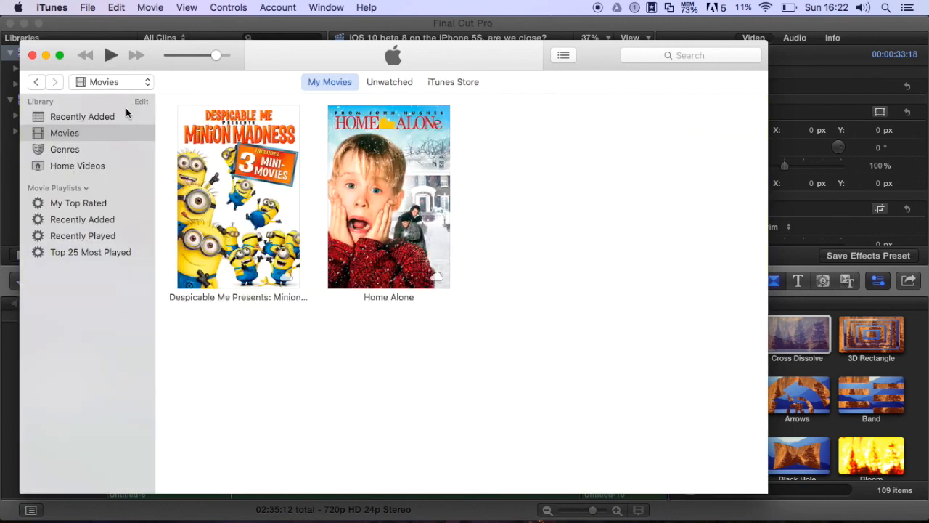
pyautogui.click(99, 167)
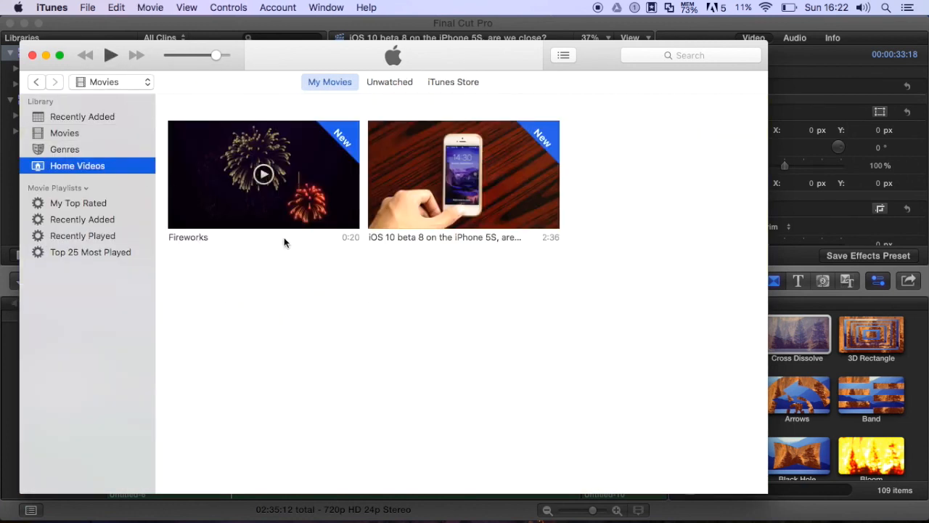
# Step: Reveal the file of the exported iOS 10 beta 8 home video in Finder
pyautogui.click(408, 218)
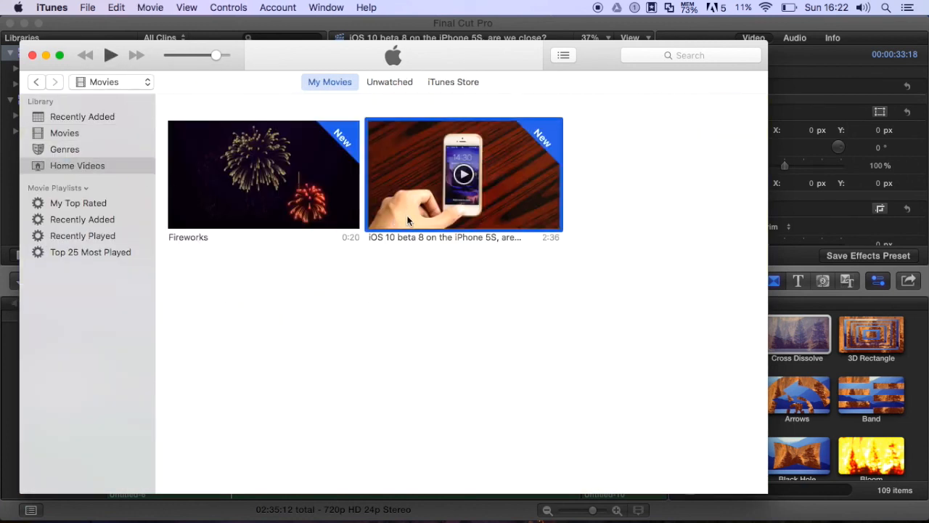
pyautogui.rightClick(477, 228)
pyautogui.click(522, 319)
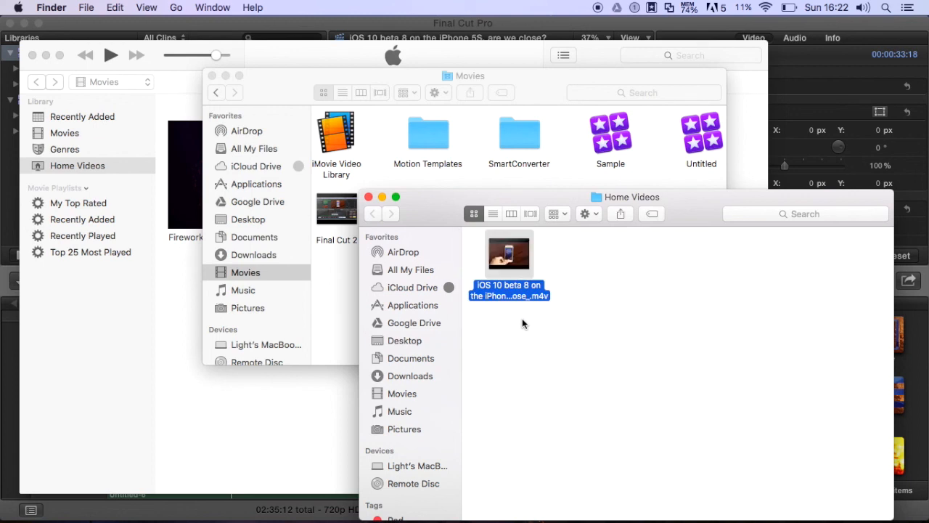
# Step: Move the exported iOS 10 beta 8 video file from the Home Videos folder to the Desktop and check it there
pyautogui.moveTo(508, 254); pyautogui.dragTo(416, 342)
pyautogui.press('F11')
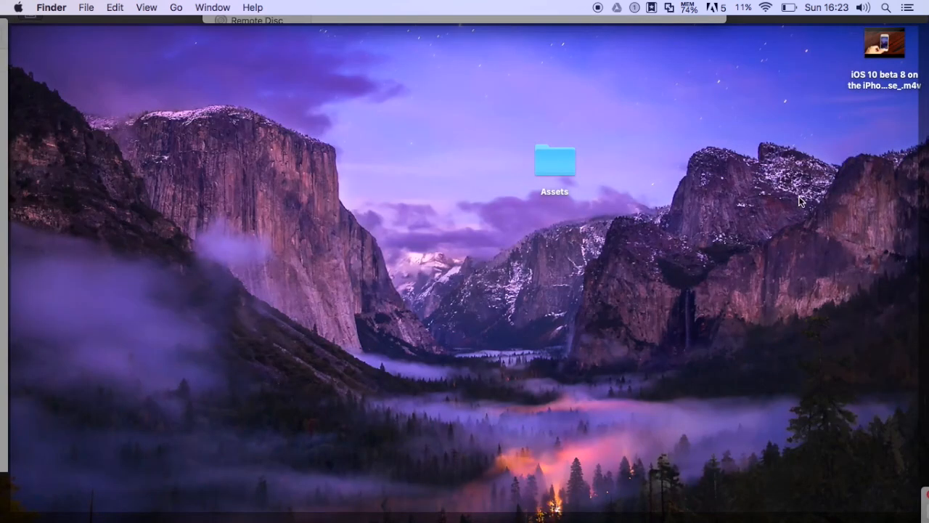
pyautogui.press('F11')
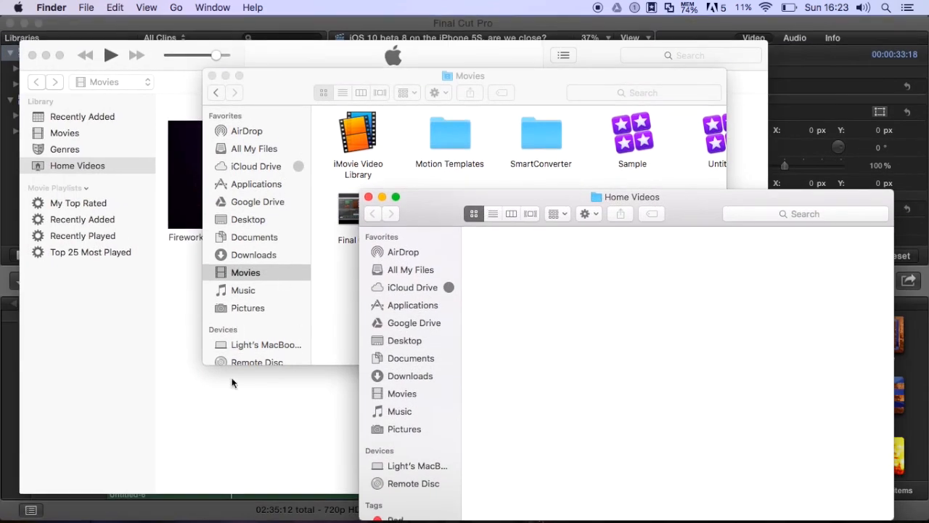
# Step: Switch to iTunes and delete the iOS 10 beta 8 entry from the Home Videos library
pyautogui.click(231, 397)
pyautogui.click(482, 189)
pyautogui.press('Delete')
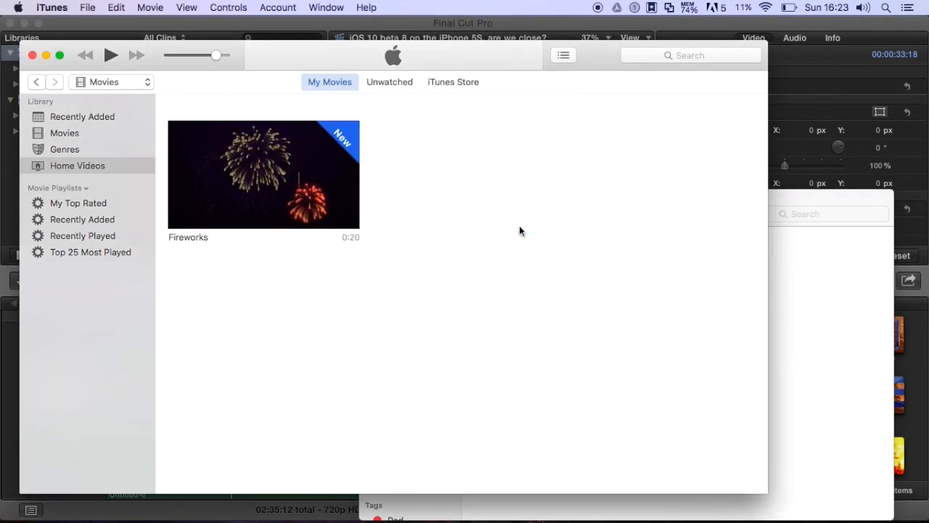
# Step: Preview the exported iOS 10 beta 8 video on the desktop with Quick Look, then close the preview
pyautogui.press('F11')
pyautogui.click(876, 59)
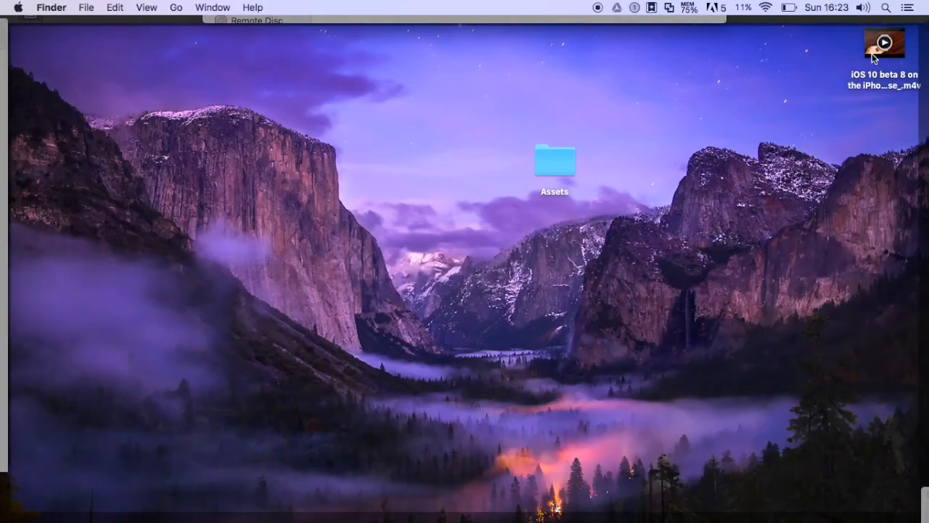
pyautogui.press('space')
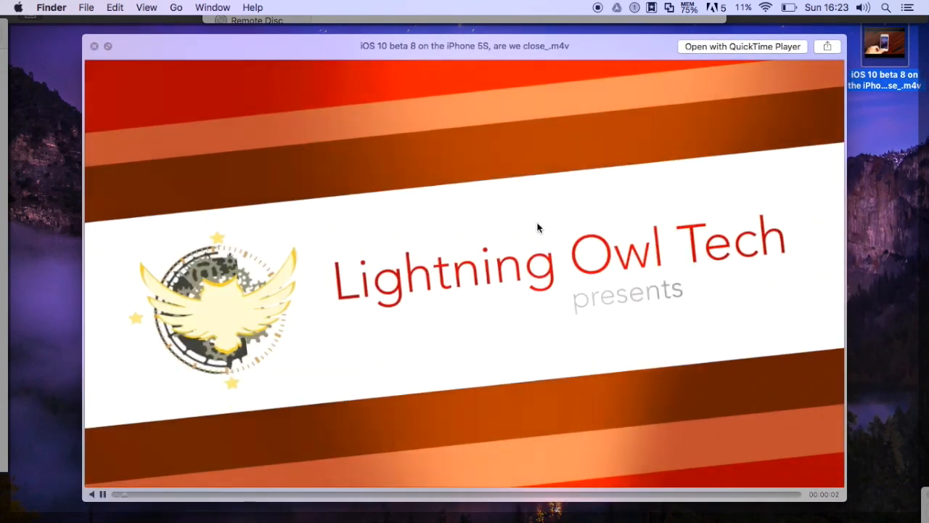
pyautogui.press('space')
# Step: Bring back the open windows and switch to Final Cut Pro
pyautogui.press('F11')
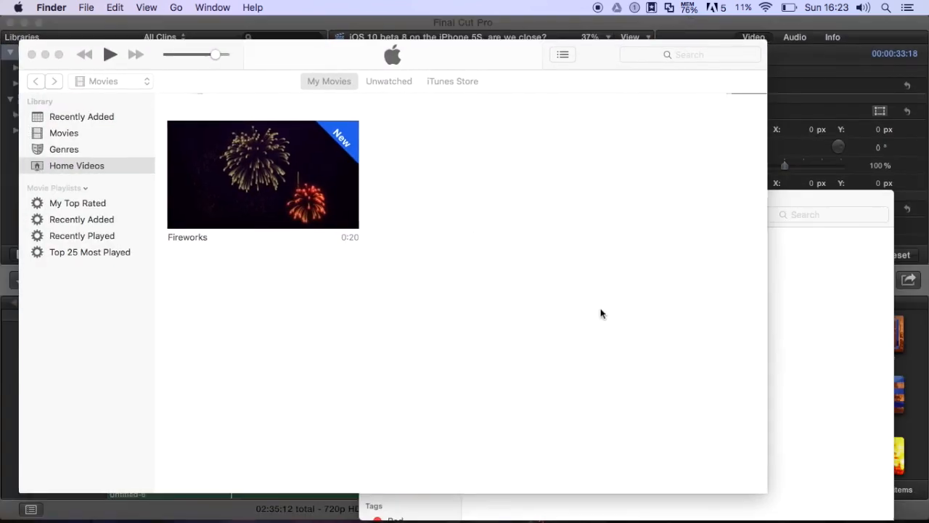
pyautogui.hotkey('ctrl', 'Up')
pyautogui.click(473, 243)
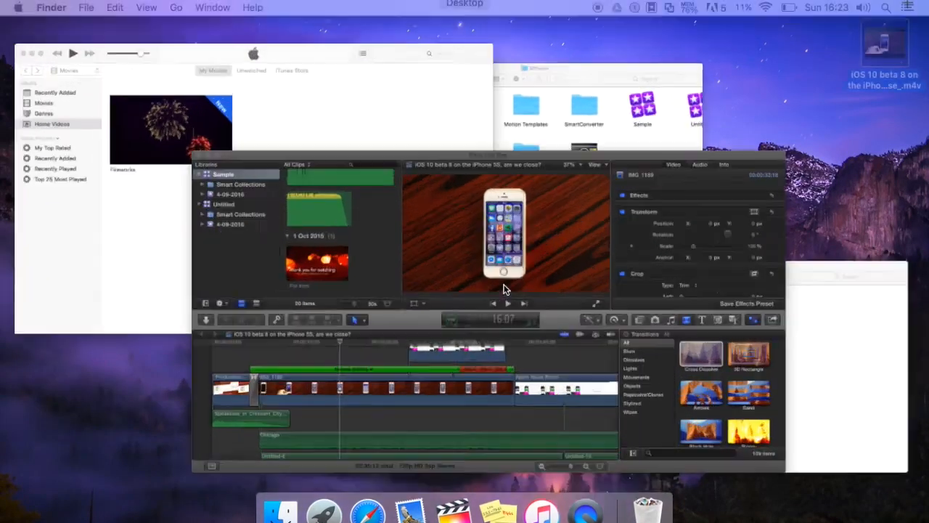